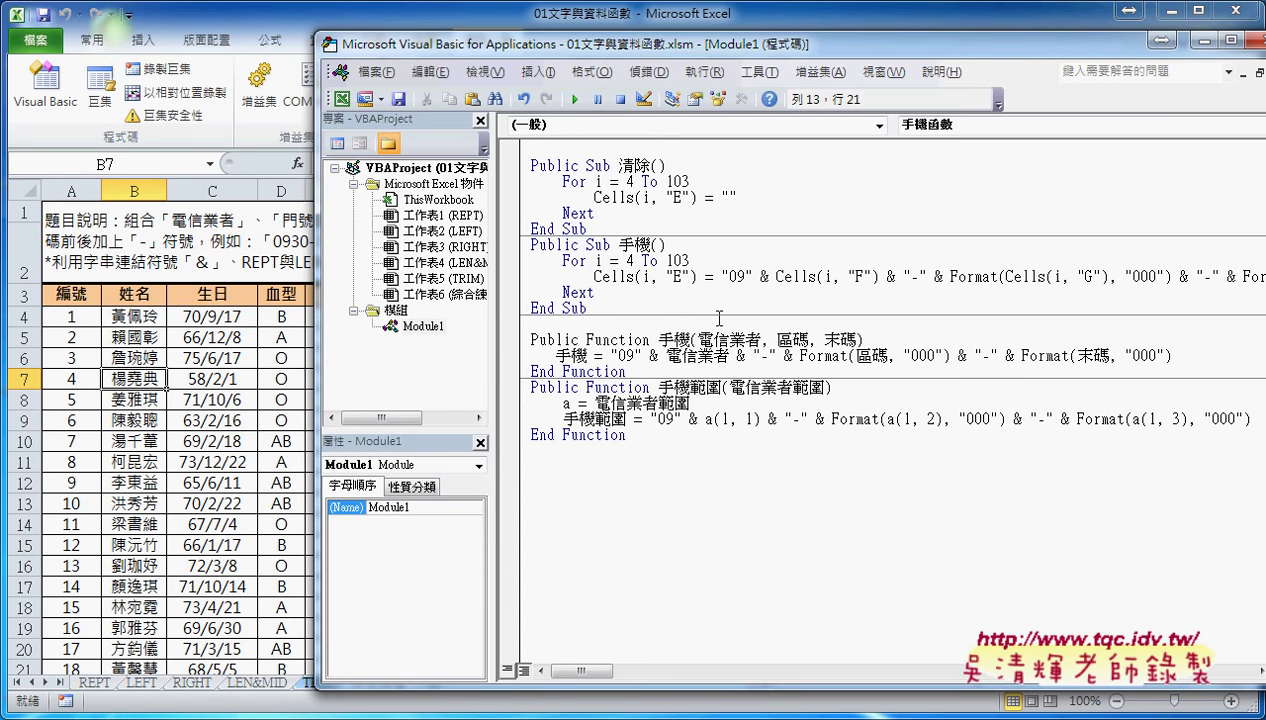
Compare the Sub's name 手機 with the Function's identical name 手機 in Module1.
{"action": "left_click_drag", "start_coordinate": [617, 245], "coordinate": [650, 245]}
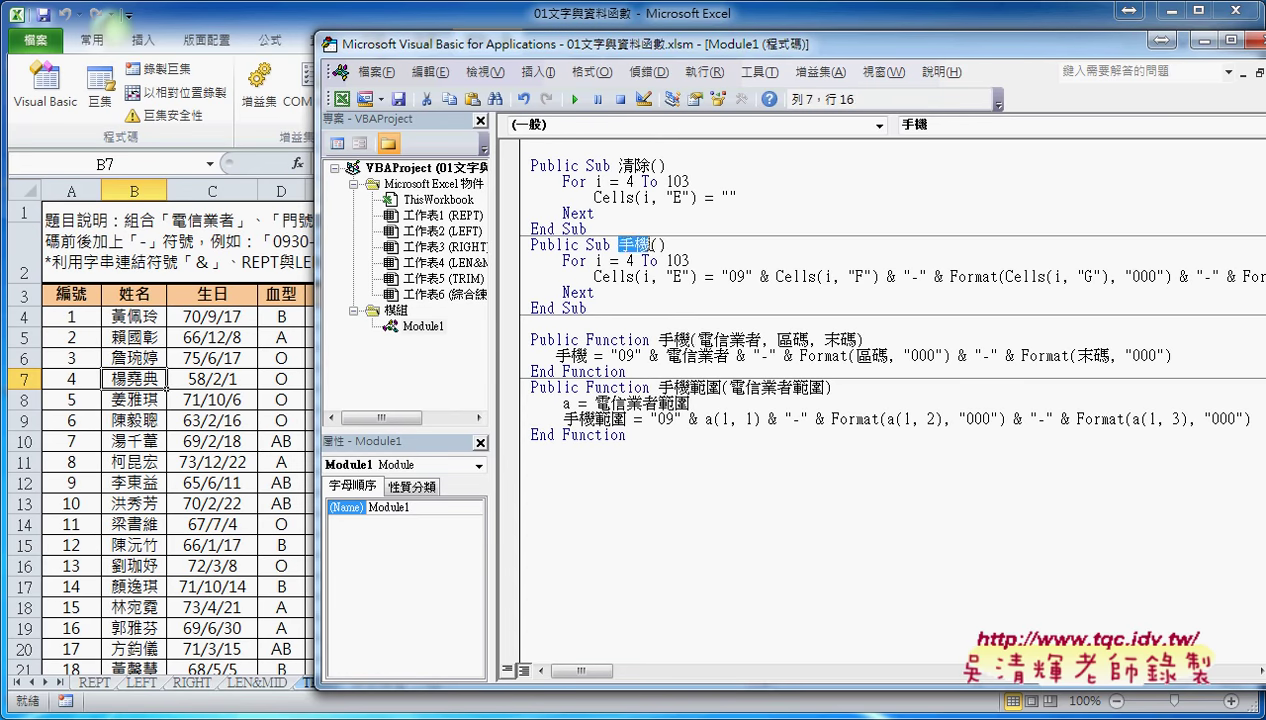
{"action": "left_click_drag", "start_coordinate": [658, 340], "coordinate": [689, 340]}
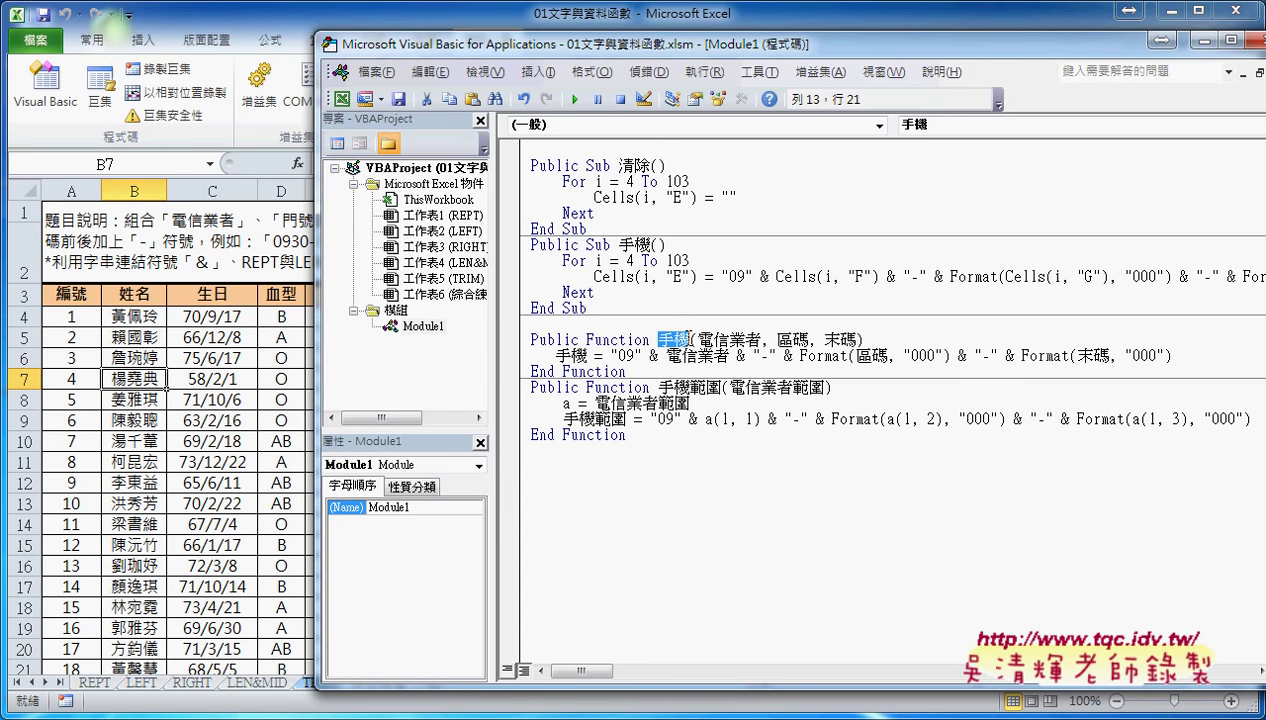
{"action": "left_click_drag", "start_coordinate": [618, 245], "coordinate": [650, 245]}
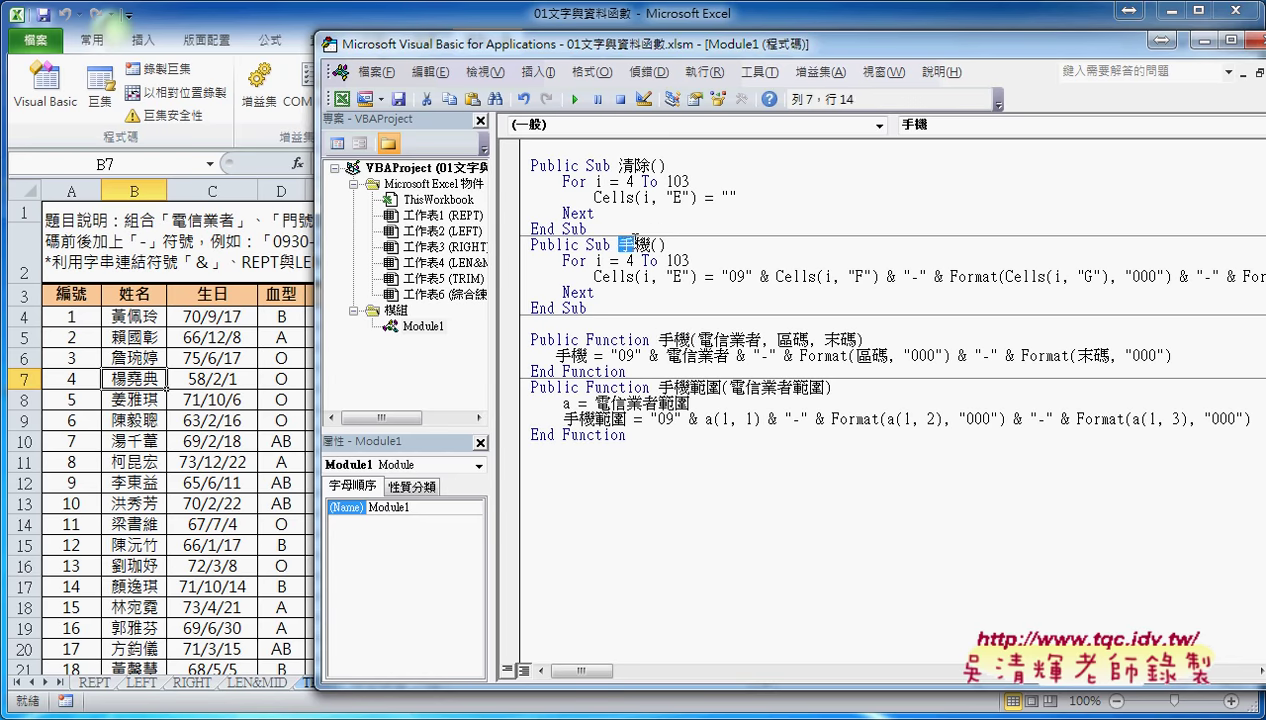
{"action": "left_click_drag", "start_coordinate": [658, 340], "coordinate": [689, 340]}
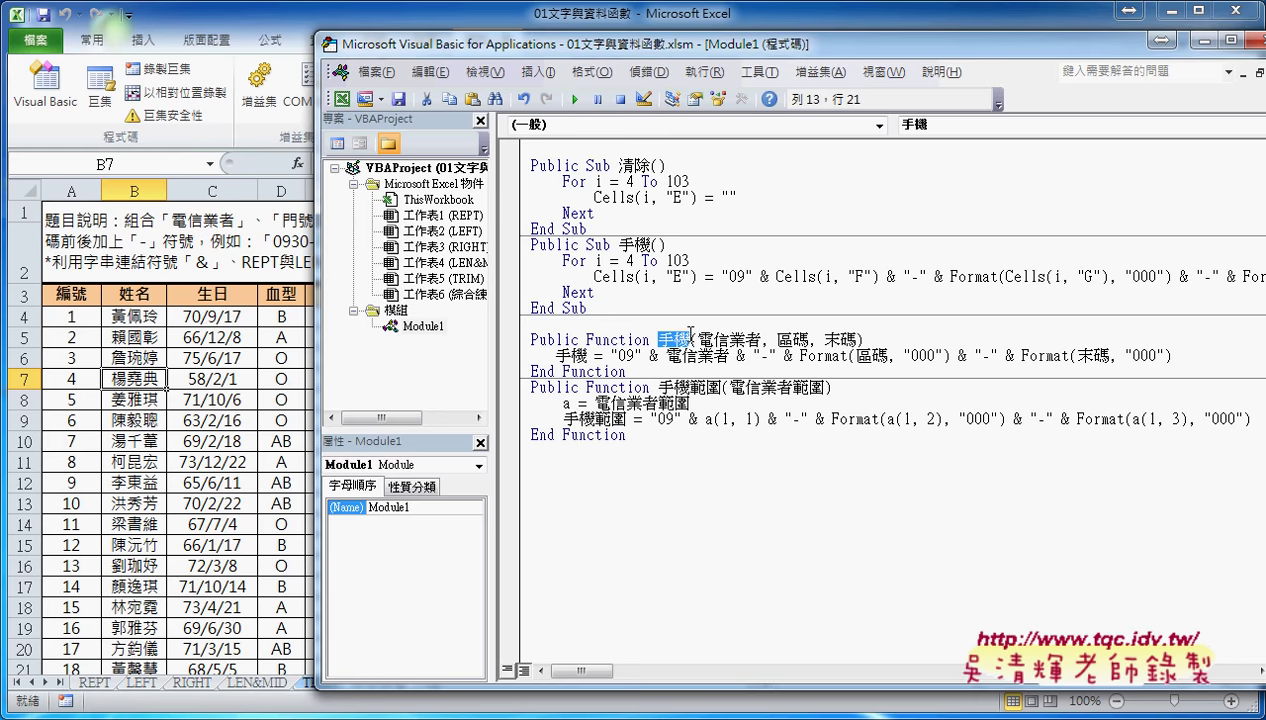
Rename the function to 手機函數 and go back to the worksheet at cell E4.
{"action": "left_click", "coordinate": [690, 334]}
{"action": "type", "text": "韓"}
{"action": "type", "text": "數"}
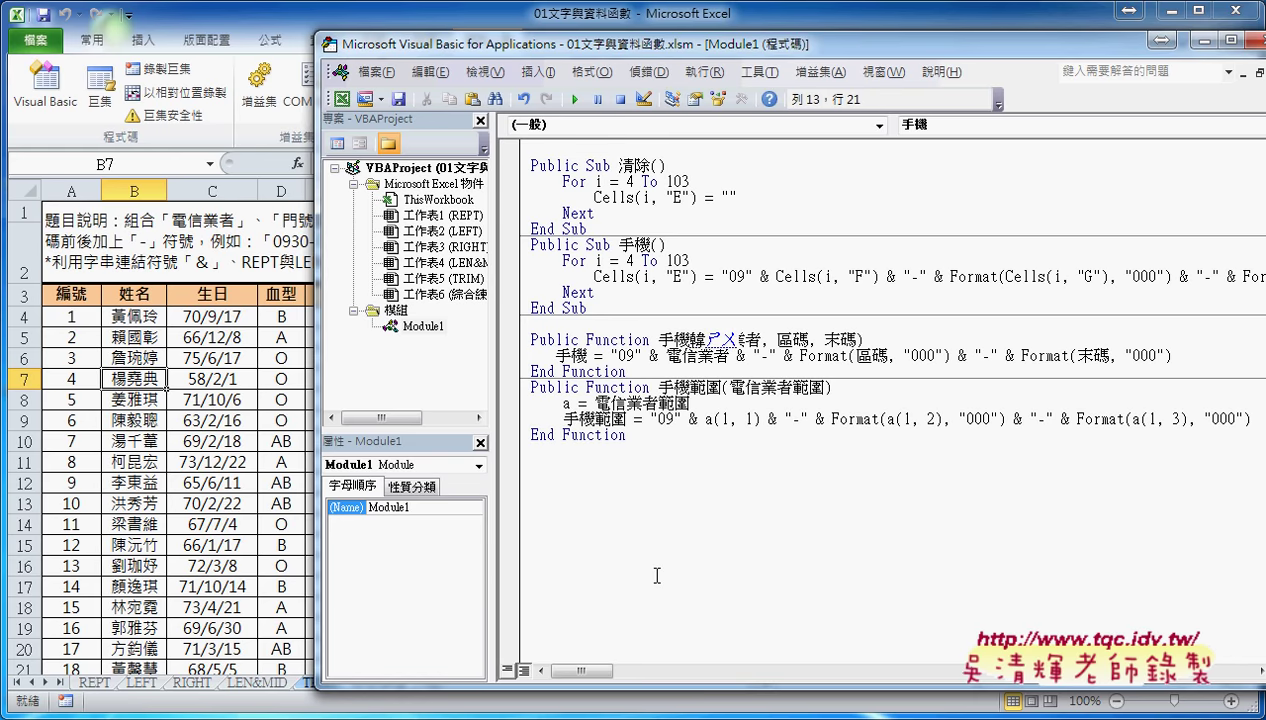
{"action": "key", "text": "Return"}
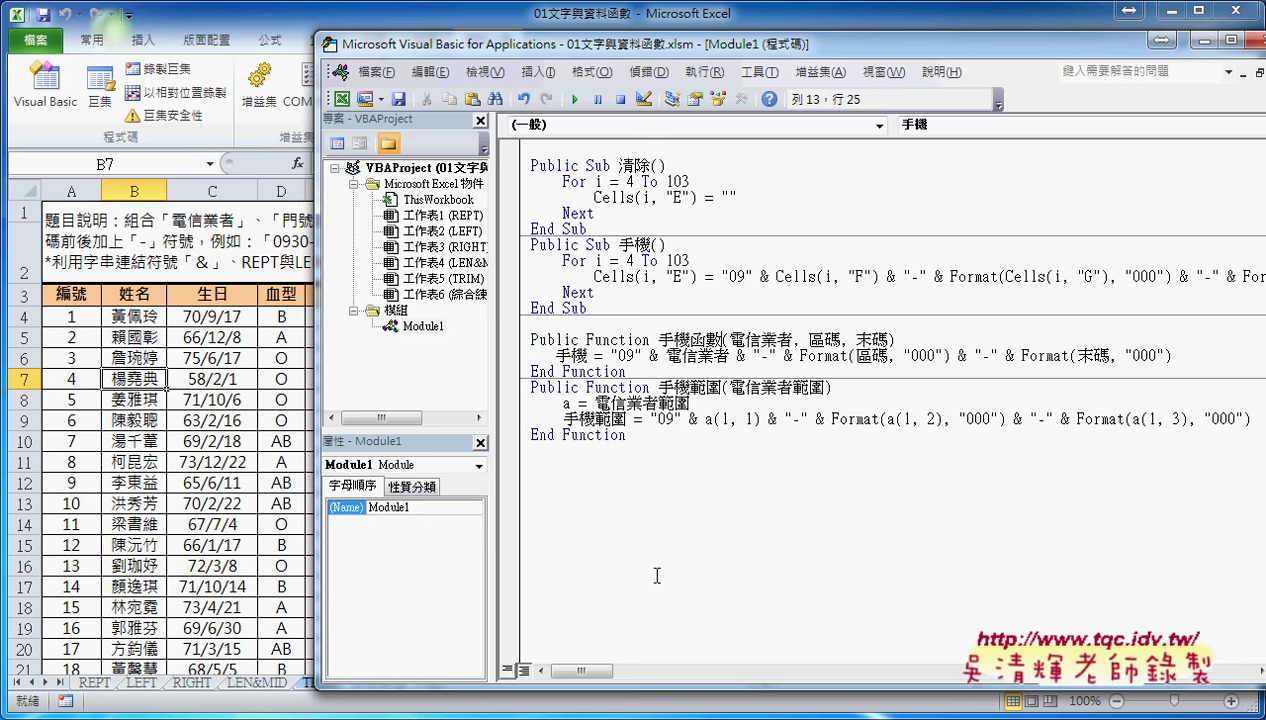
{"action": "left_click", "coordinate": [624, 249]}
{"action": "left_click", "coordinate": [698, 338]}
{"action": "left_click_drag", "start_coordinate": [657, 339], "coordinate": [720, 340]}
{"action": "left_click_drag", "start_coordinate": [710, 48], "coordinate": [850, 48]}
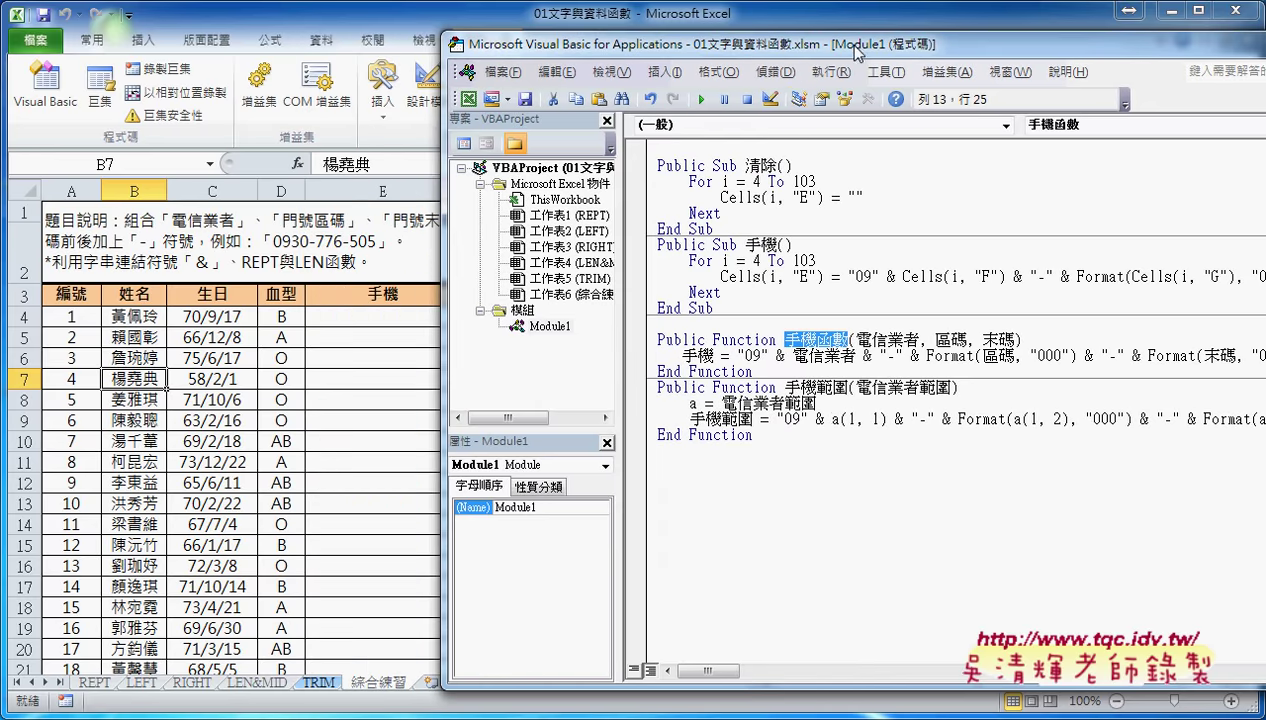
{"action": "left_click", "coordinate": [387, 318]}
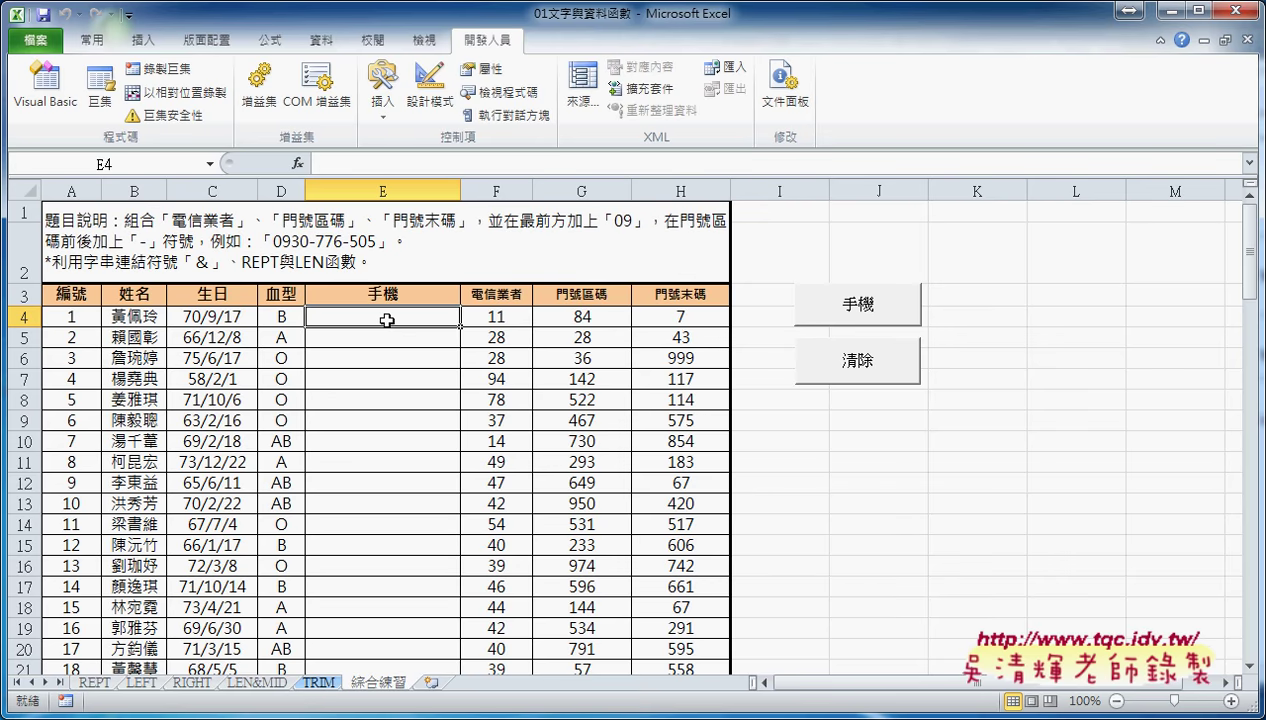
Insert the user-defined 手機函數 in E4 with F4 as carrier and G4 as area code.
{"action": "left_click", "coordinate": [297, 163]}
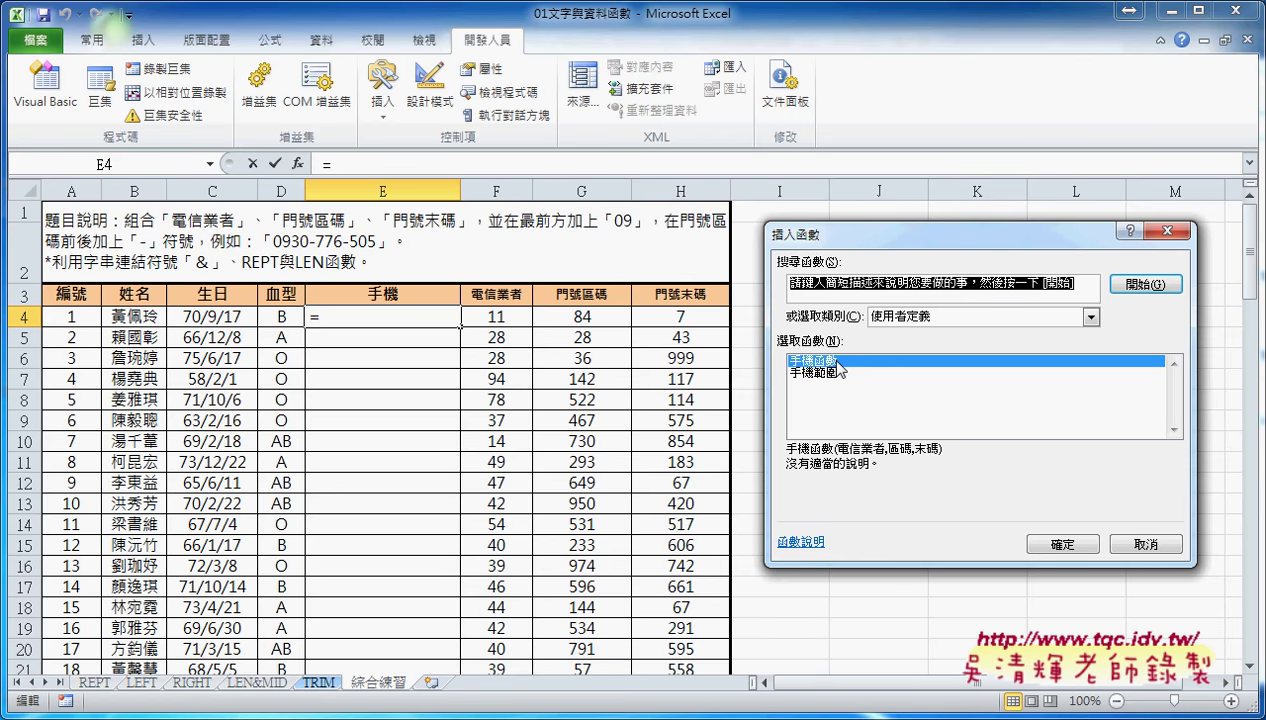
{"action": "left_click", "coordinate": [1071, 545]}
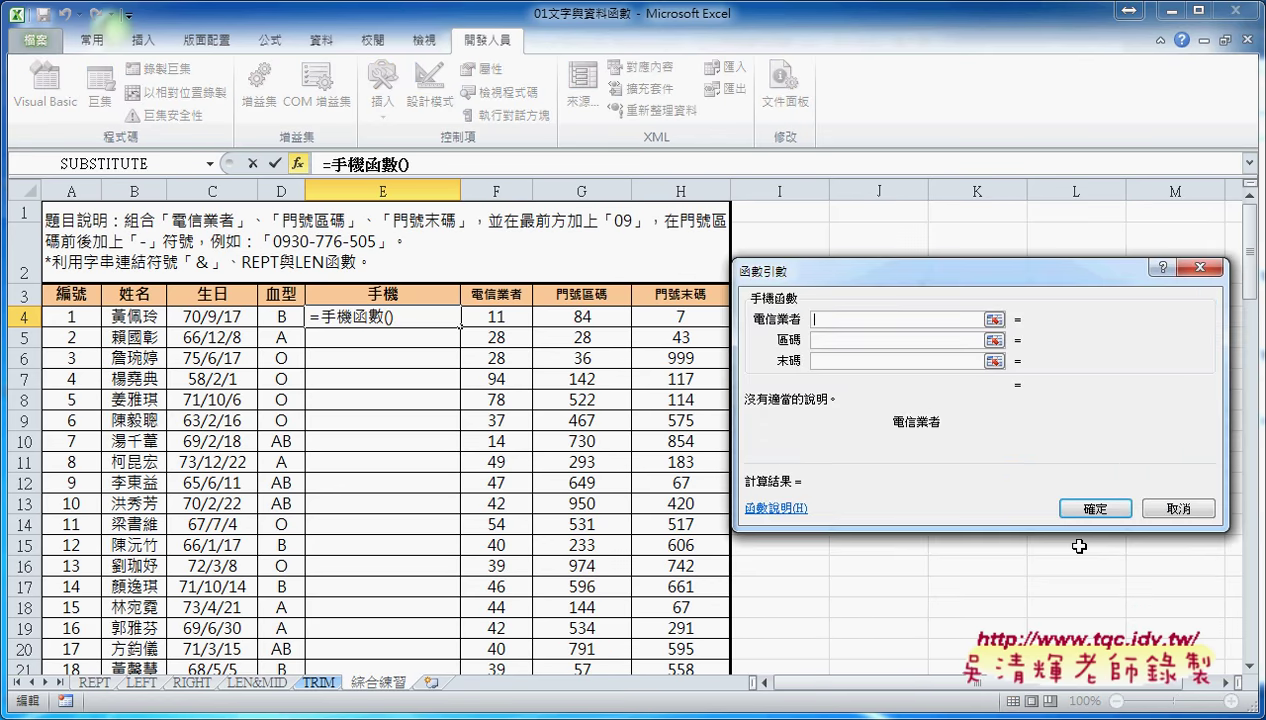
{"action": "left_click", "coordinate": [495, 318]}
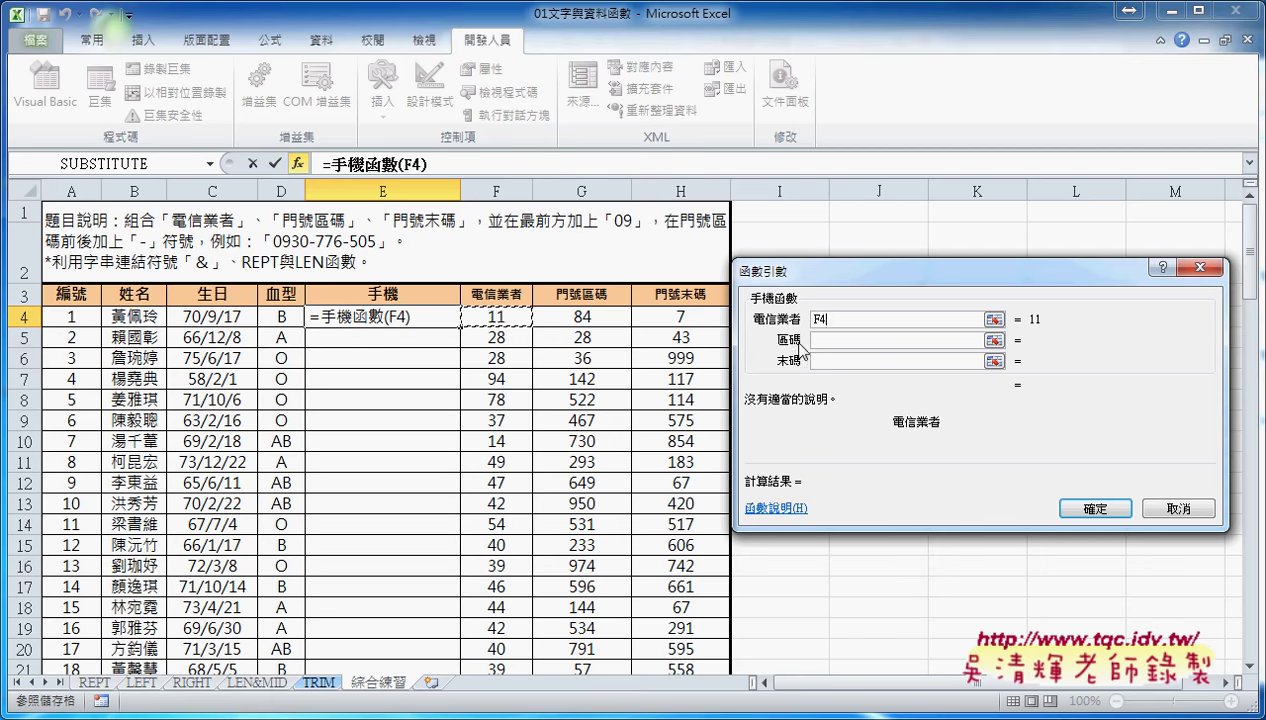
{"action": "left_click", "coordinate": [582, 318]}
{"action": "left_click", "coordinate": [840, 360]}
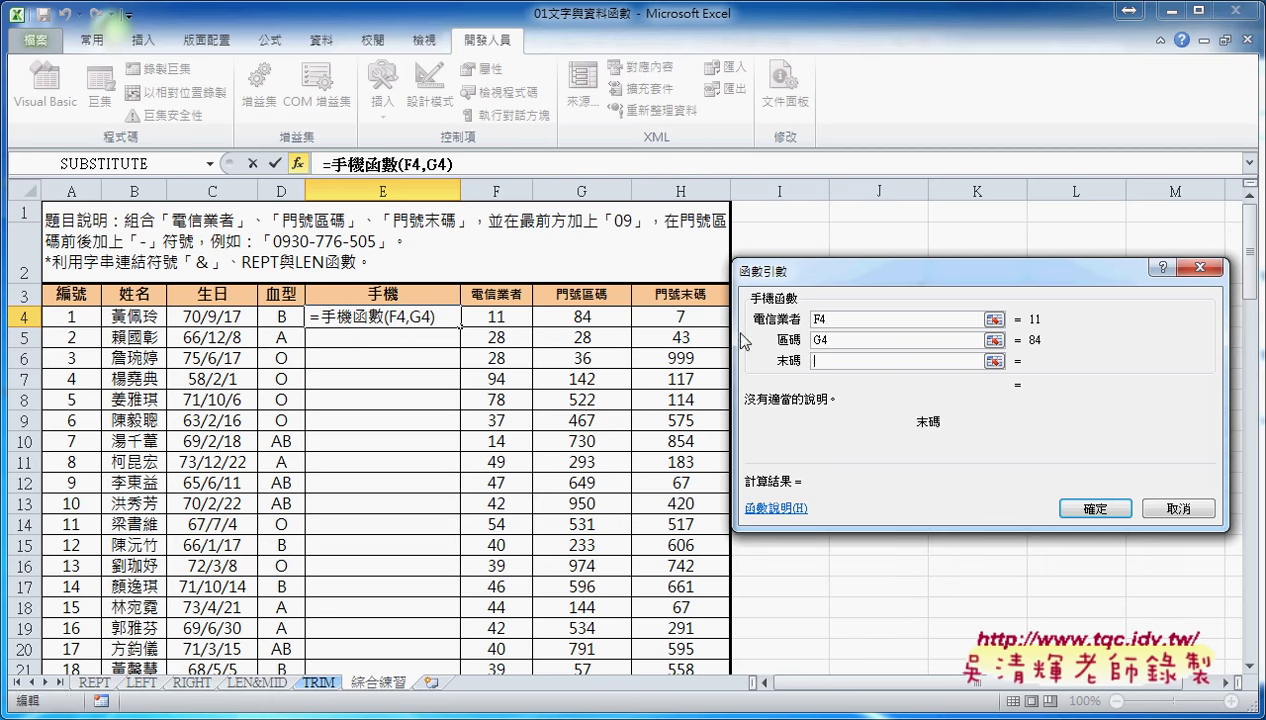
{"action": "left_click", "coordinate": [690, 312]}
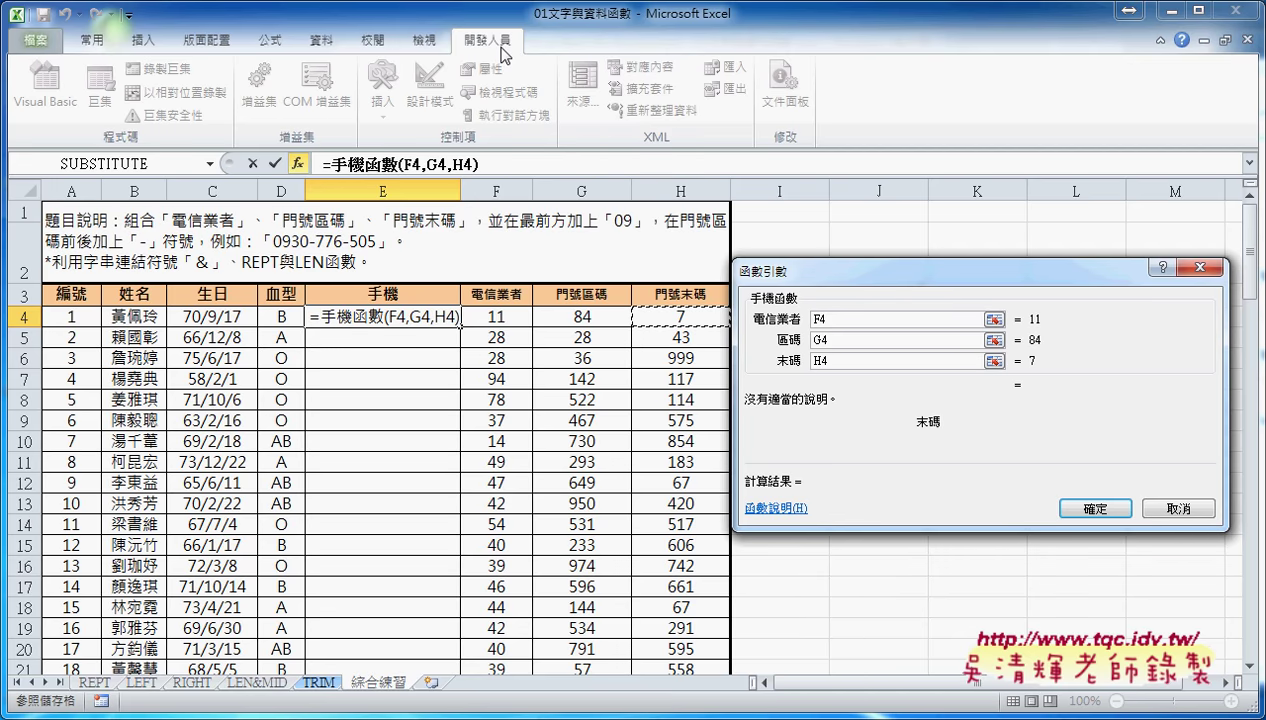
Fix the compile error by changing the body's 手機 assignment to 手機函數, then reset the code.
{"action": "left_click", "coordinate": [1095, 508]}
{"action": "left_click", "coordinate": [622, 440]}
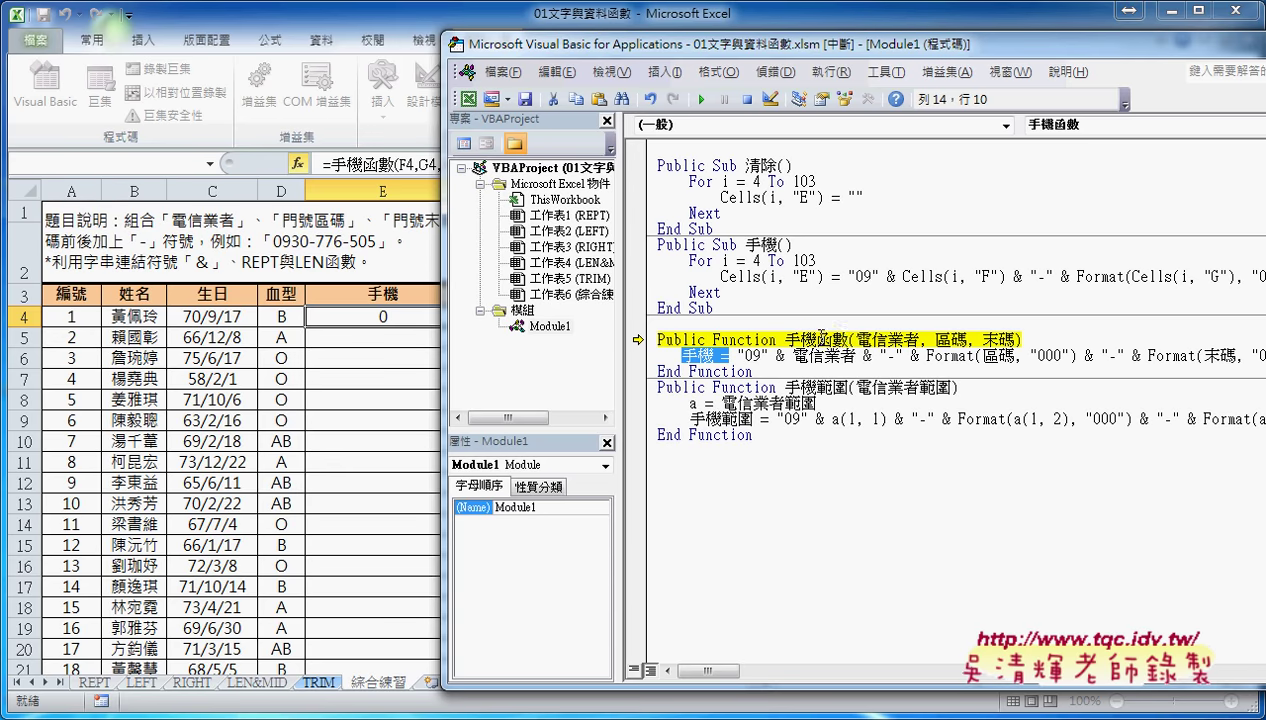
{"action": "left_click_drag", "start_coordinate": [848, 338], "coordinate": [785, 340]}
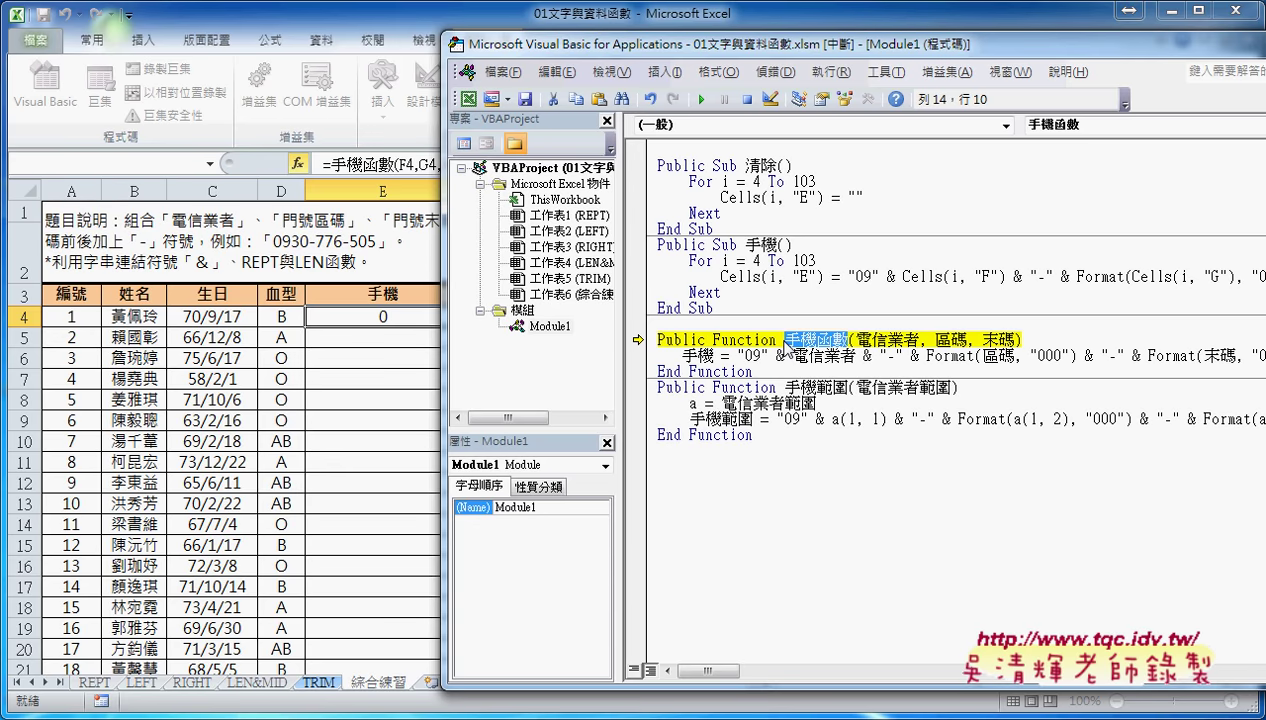
{"action": "left_click_drag", "start_coordinate": [712, 355], "coordinate": [681, 355]}
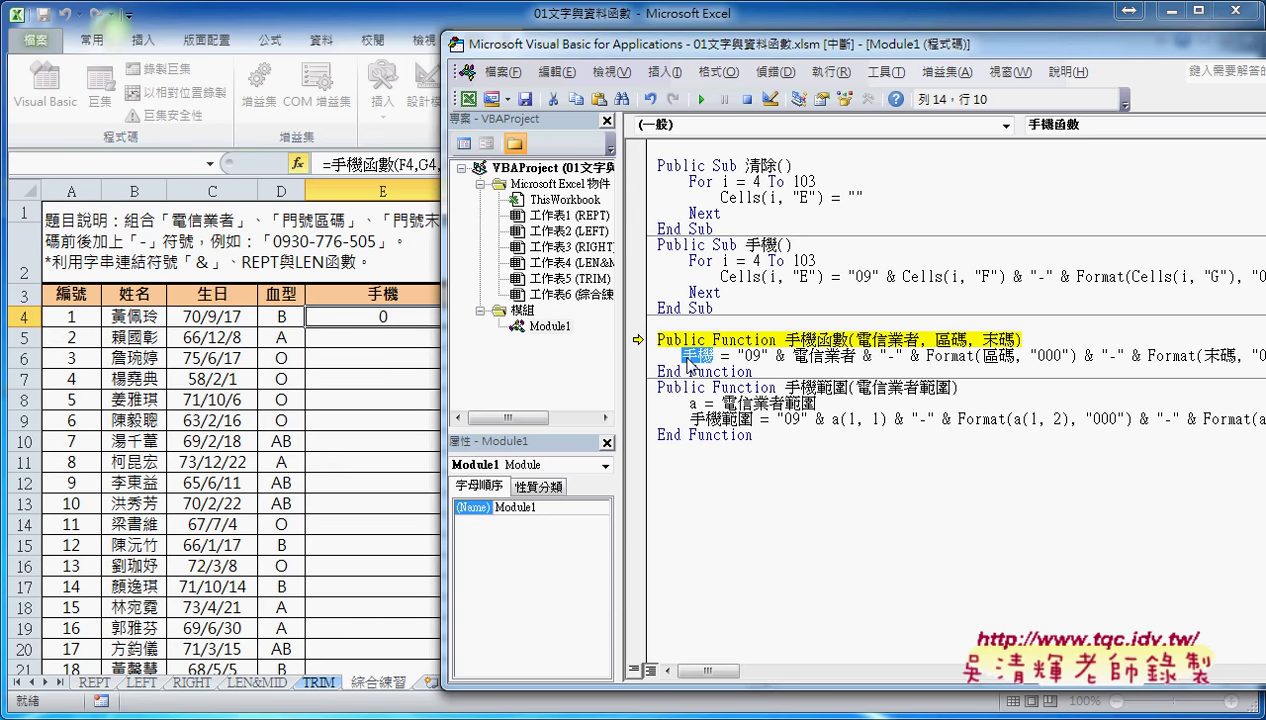
{"action": "key", "text": "ctrl+v"}
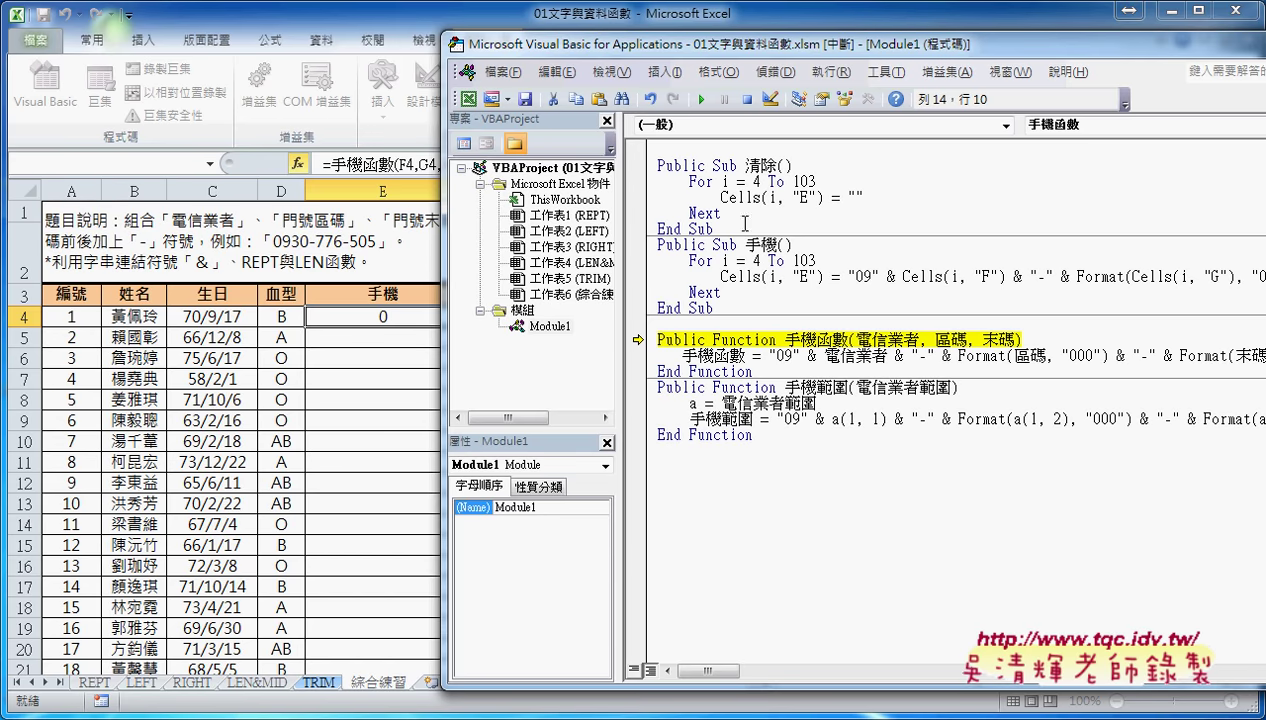
{"action": "left_click", "coordinate": [701, 99]}
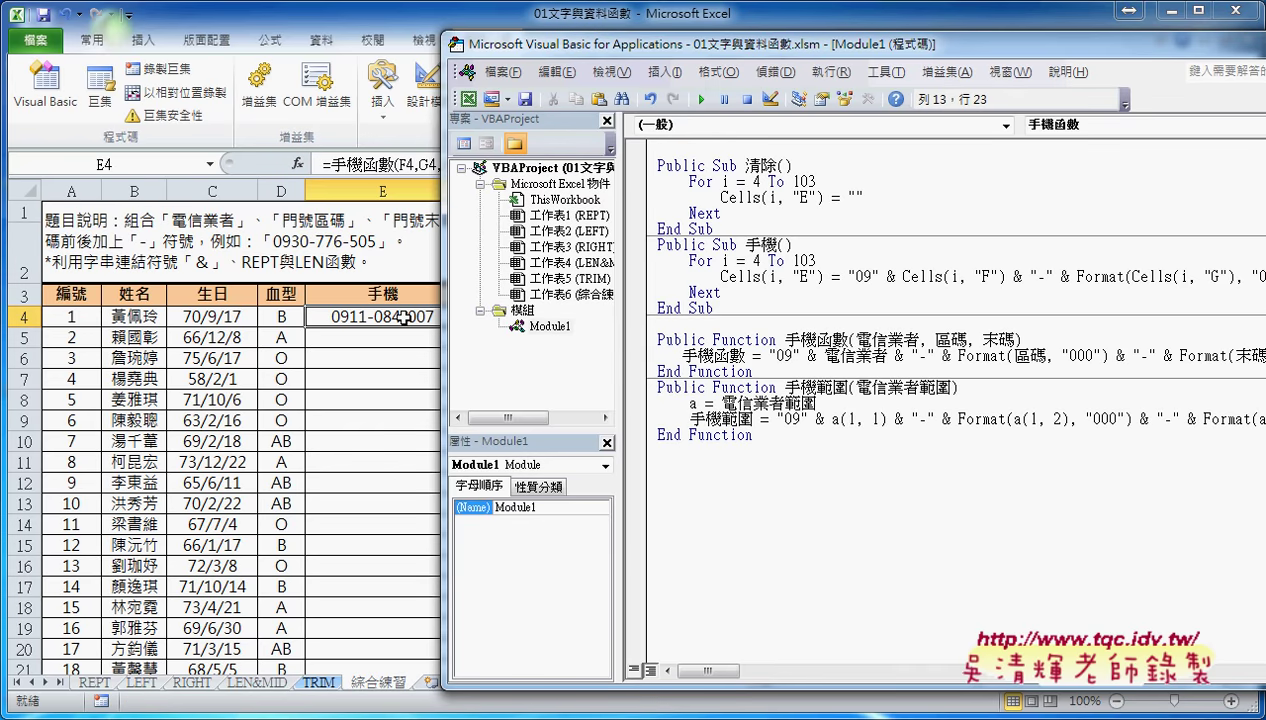
Fill the E4 phone formula down column E, then clear the results.
{"action": "left_click", "coordinate": [401, 318]}
{"action": "double_click", "coordinate": [459, 326]}
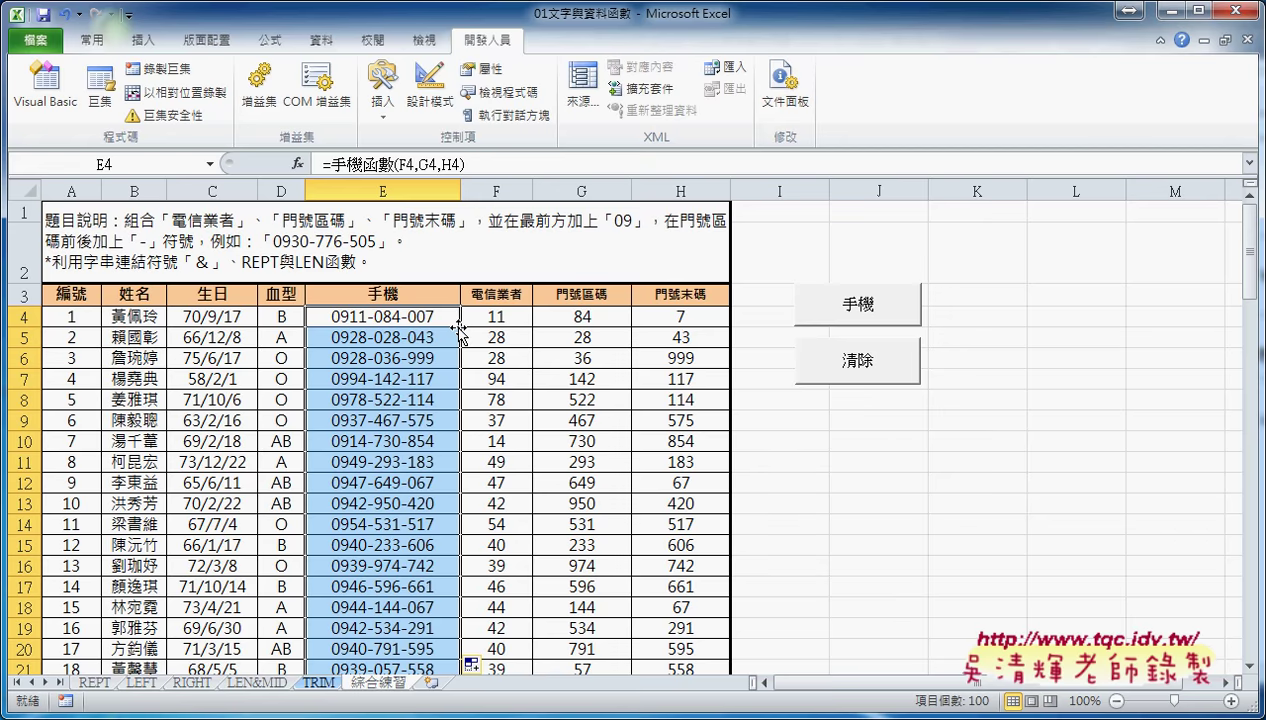
{"action": "key", "text": "Delete"}
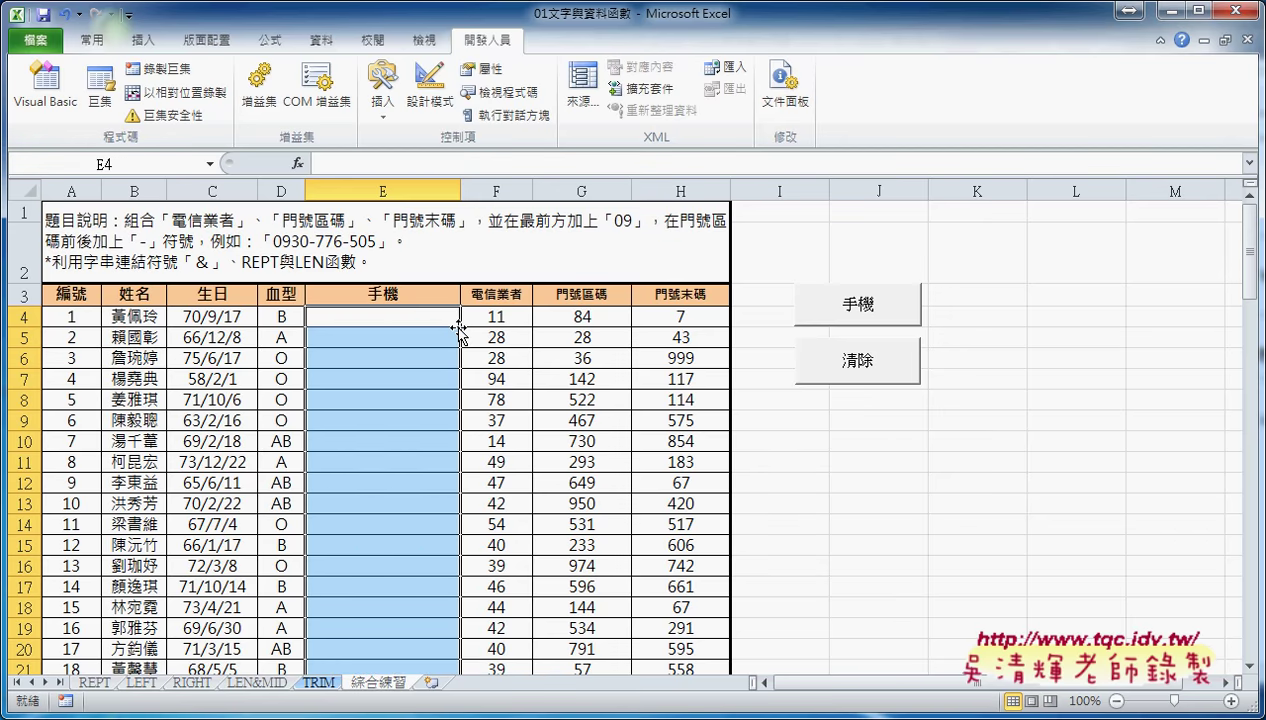
Delete the 手機函數 and 手機範圍 functions from Module1.
{"action": "left_click", "coordinate": [45, 88]}
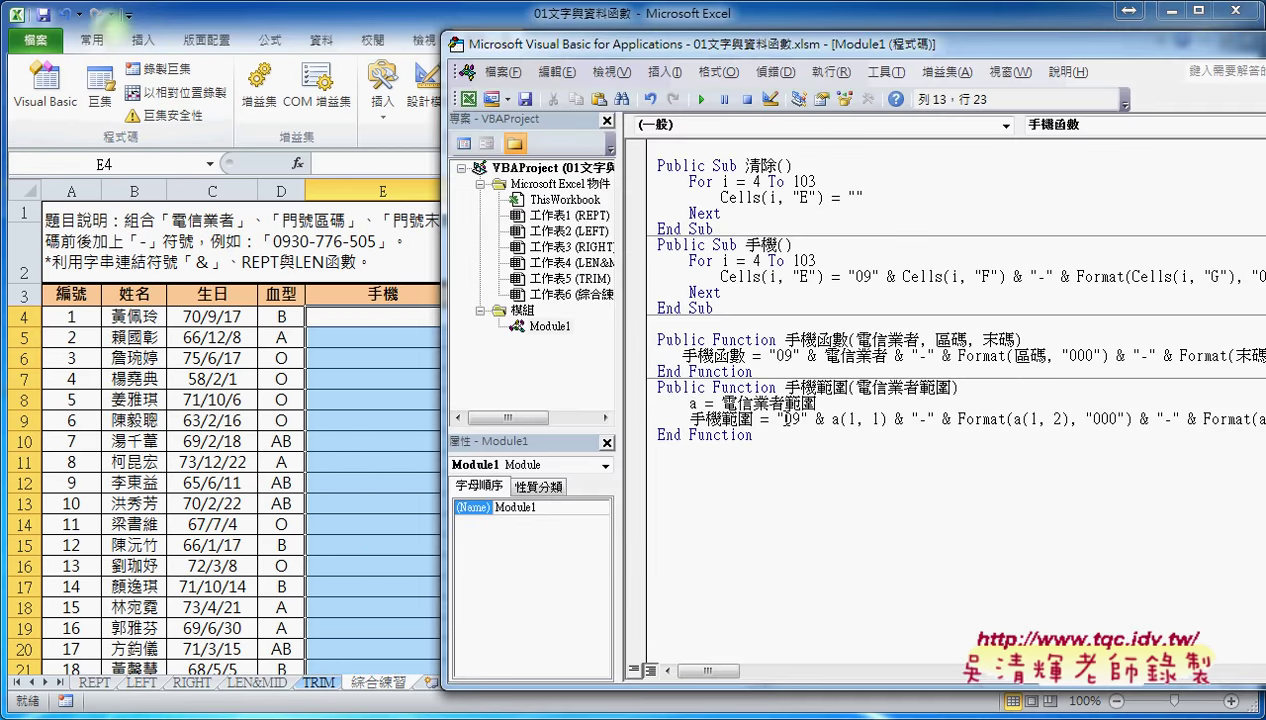
{"action": "left_click_drag", "start_coordinate": [753, 436], "coordinate": [659, 344]}
{"action": "left_click_drag", "start_coordinate": [780, 340], "coordinate": [848, 340]}
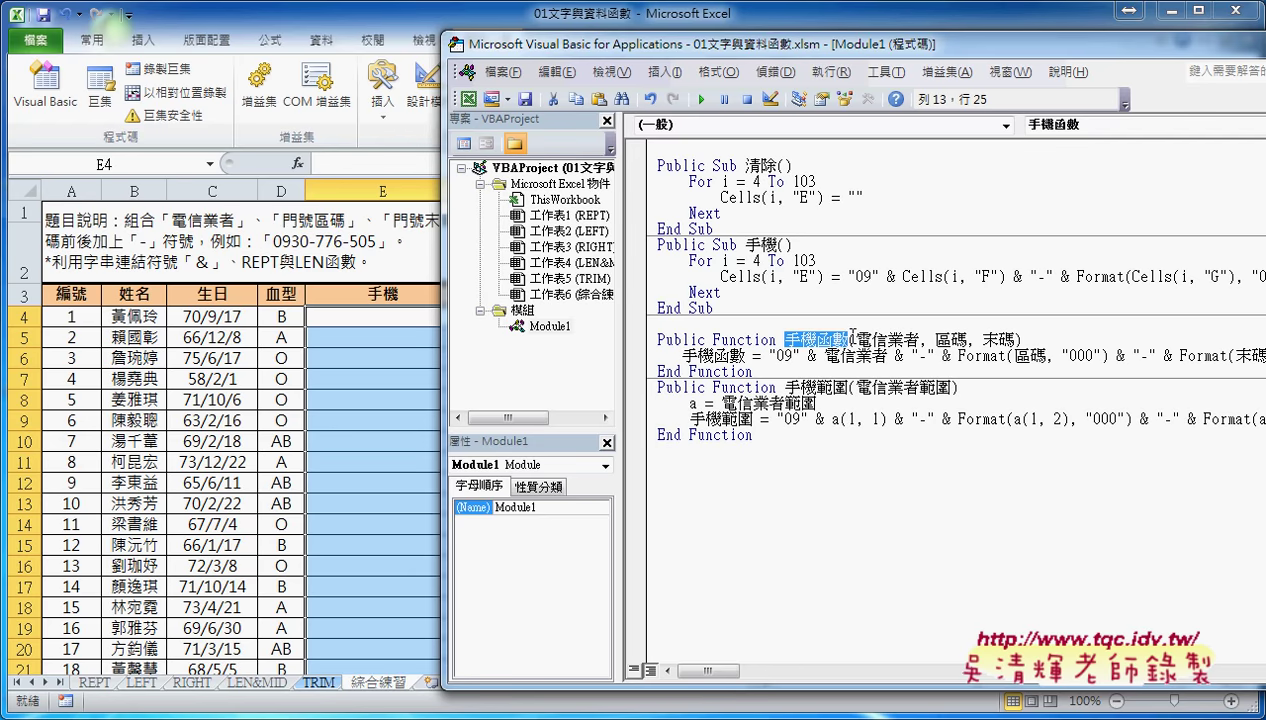
{"action": "left_click_drag", "start_coordinate": [800, 440], "coordinate": [641, 340]}
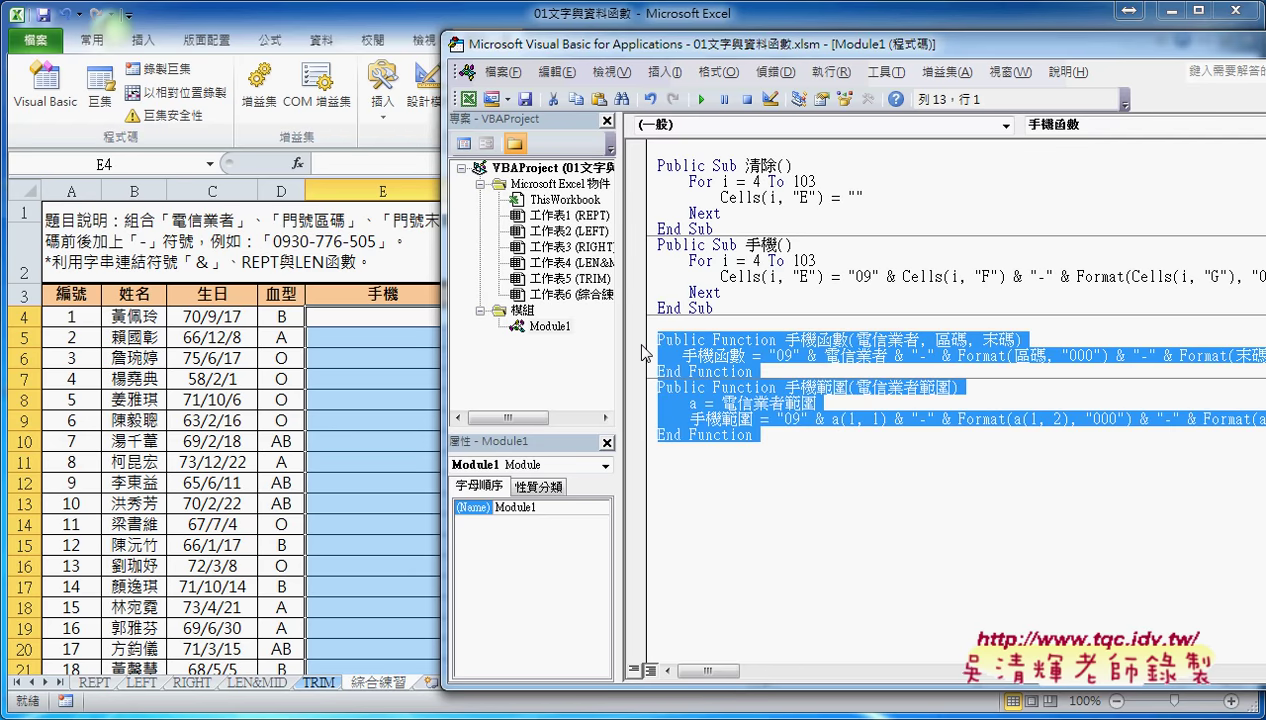
{"action": "key", "text": "Delete"}
Insert a new Public Function procedure named 手機函數 through Insert > Procedure.
{"action": "left_click", "coordinate": [665, 72]}
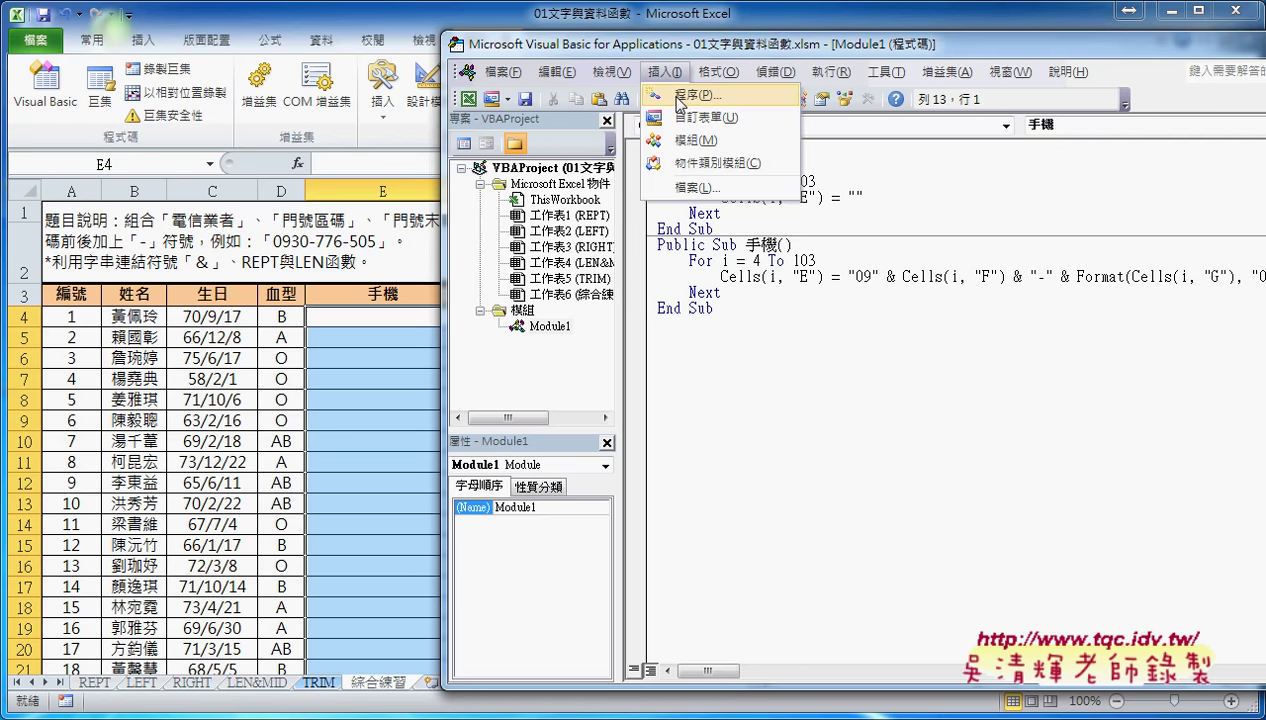
{"action": "left_click", "coordinate": [679, 92]}
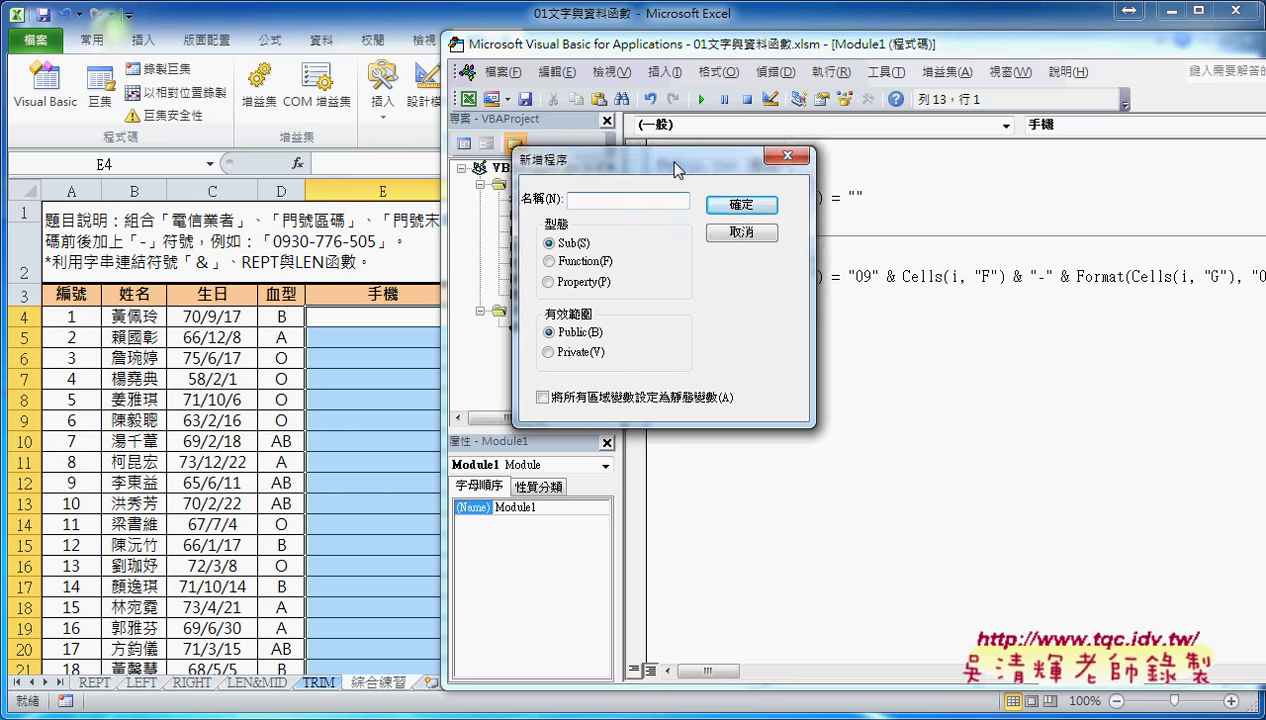
{"action": "left_click_drag", "start_coordinate": [620, 157], "coordinate": [865, 148]}
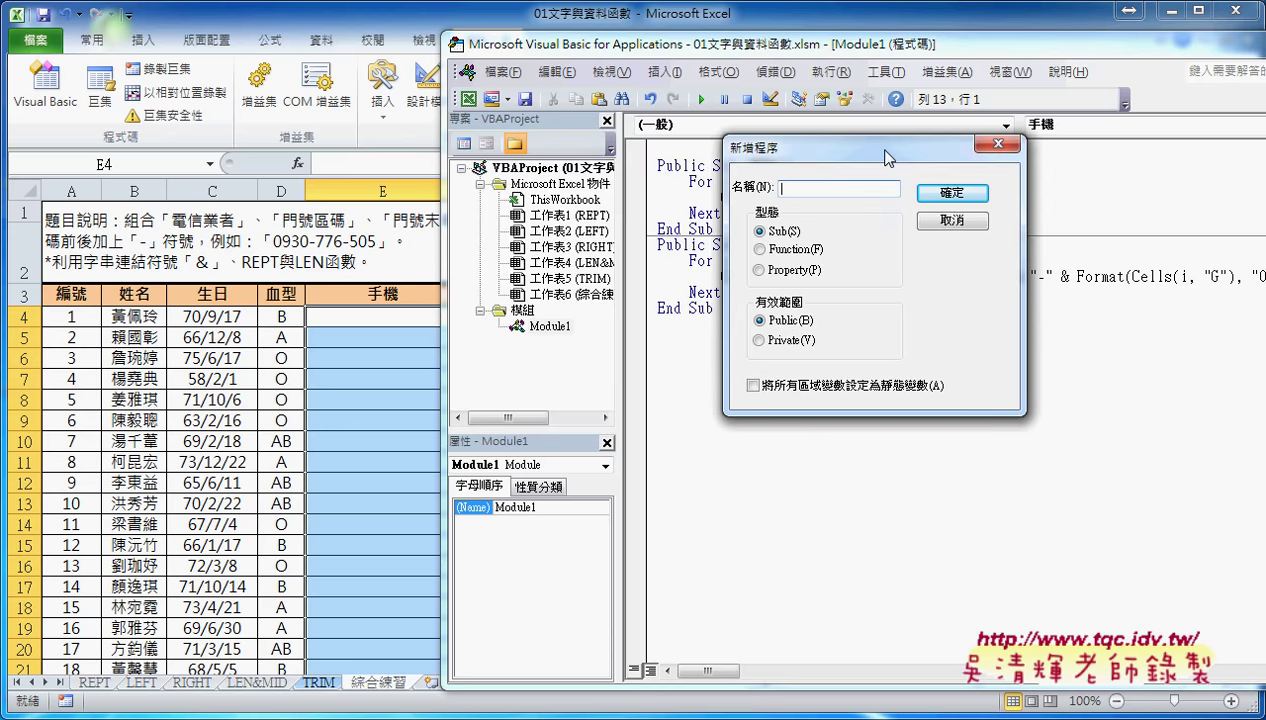
{"action": "left_click", "coordinate": [798, 252]}
{"action": "left_click", "coordinate": [803, 190]}
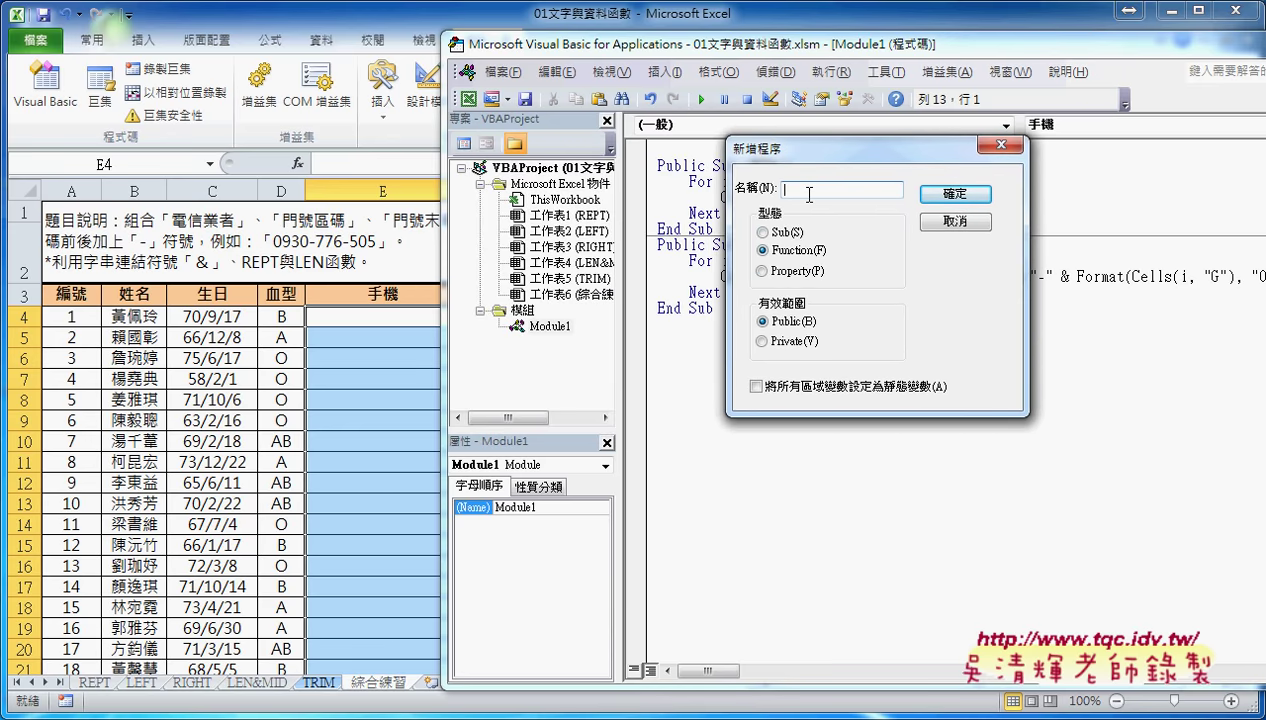
{"action": "right_click", "coordinate": [803, 190]}
{"action": "left_click", "coordinate": [850, 280]}
{"action": "left_click_drag", "start_coordinate": [830, 166], "coordinate": [828, 321]}
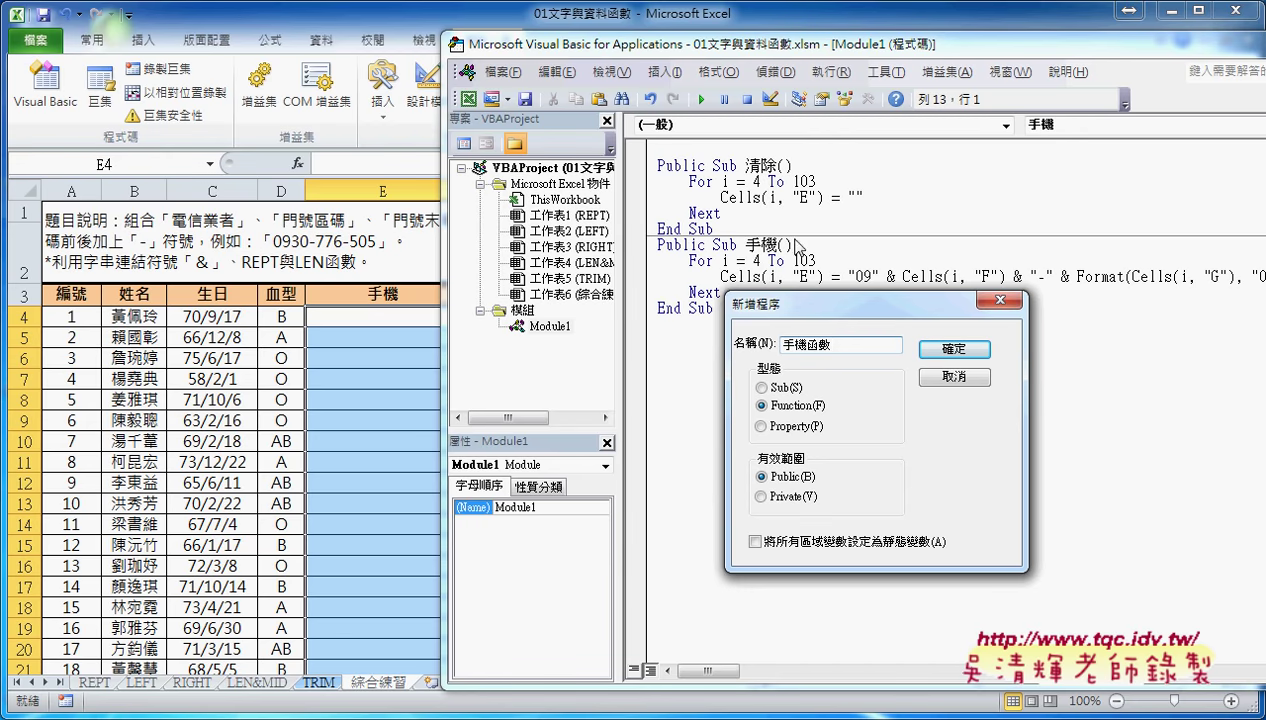
{"action": "left_click", "coordinate": [960, 346]}
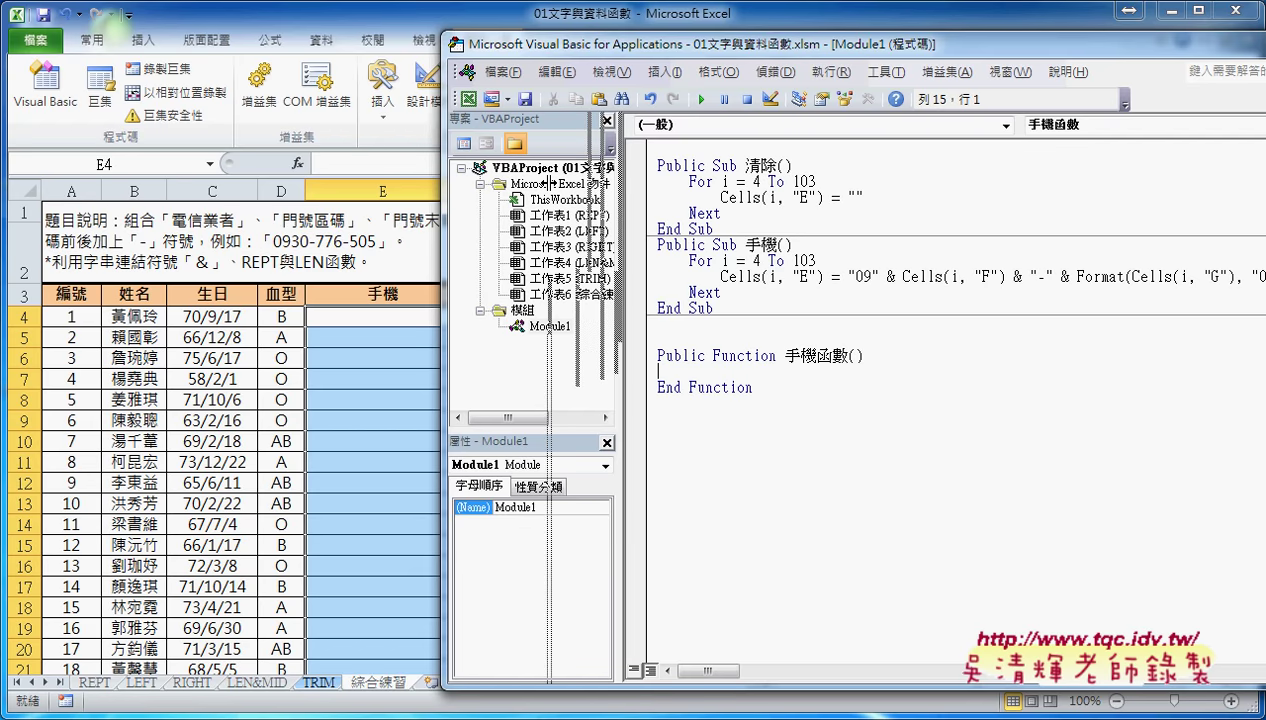
Copy the header cells F3:H3 and paste them inside 手機函數's parentheses.
{"action": "left_click_drag", "start_coordinate": [609, 184], "coordinate": [545, 184]}
{"action": "left_click_drag", "start_coordinate": [707, 45], "coordinate": [881, 60]}
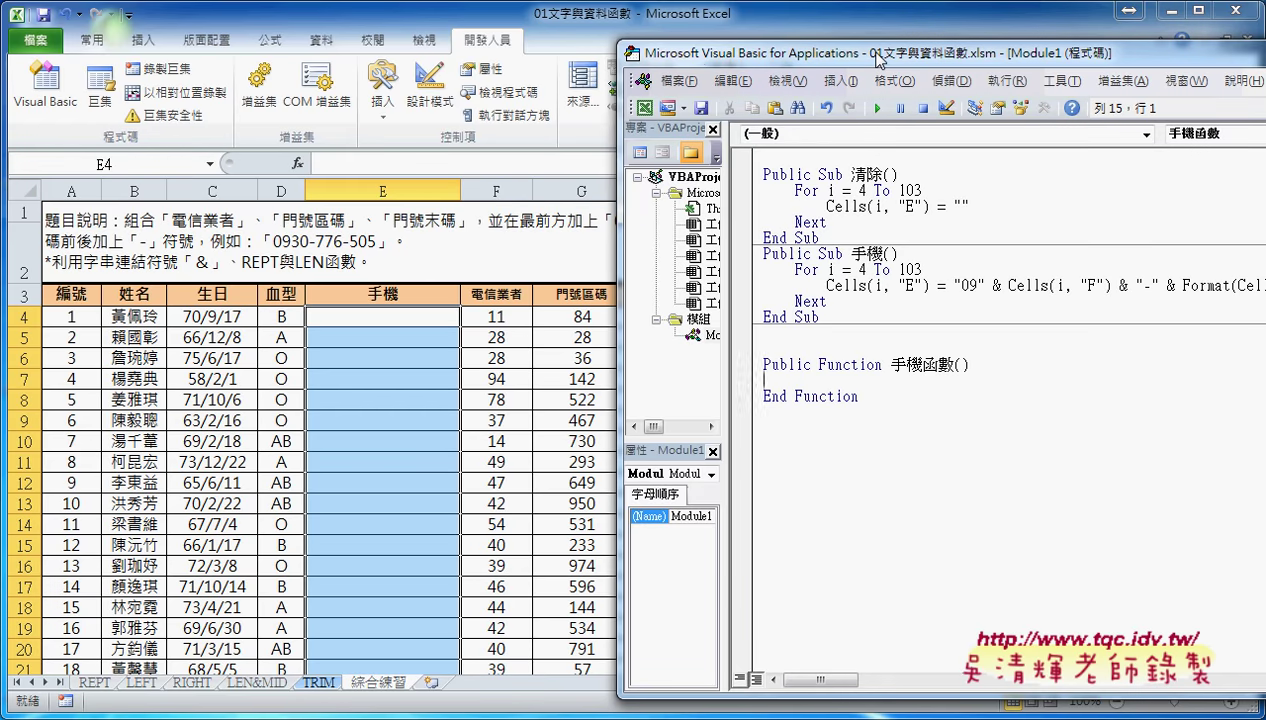
{"action": "left_click_drag", "start_coordinate": [686, 58], "coordinate": [834, 62]}
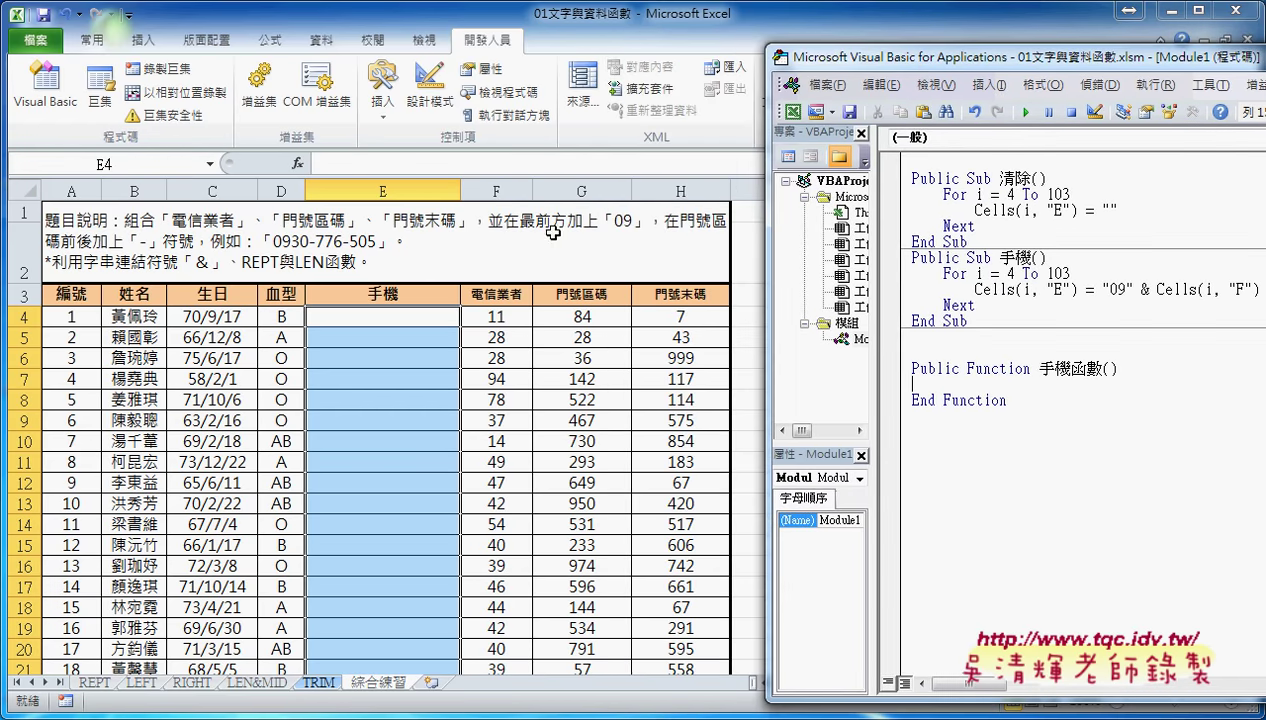
{"action": "left_click_drag", "start_coordinate": [497, 296], "coordinate": [701, 296]}
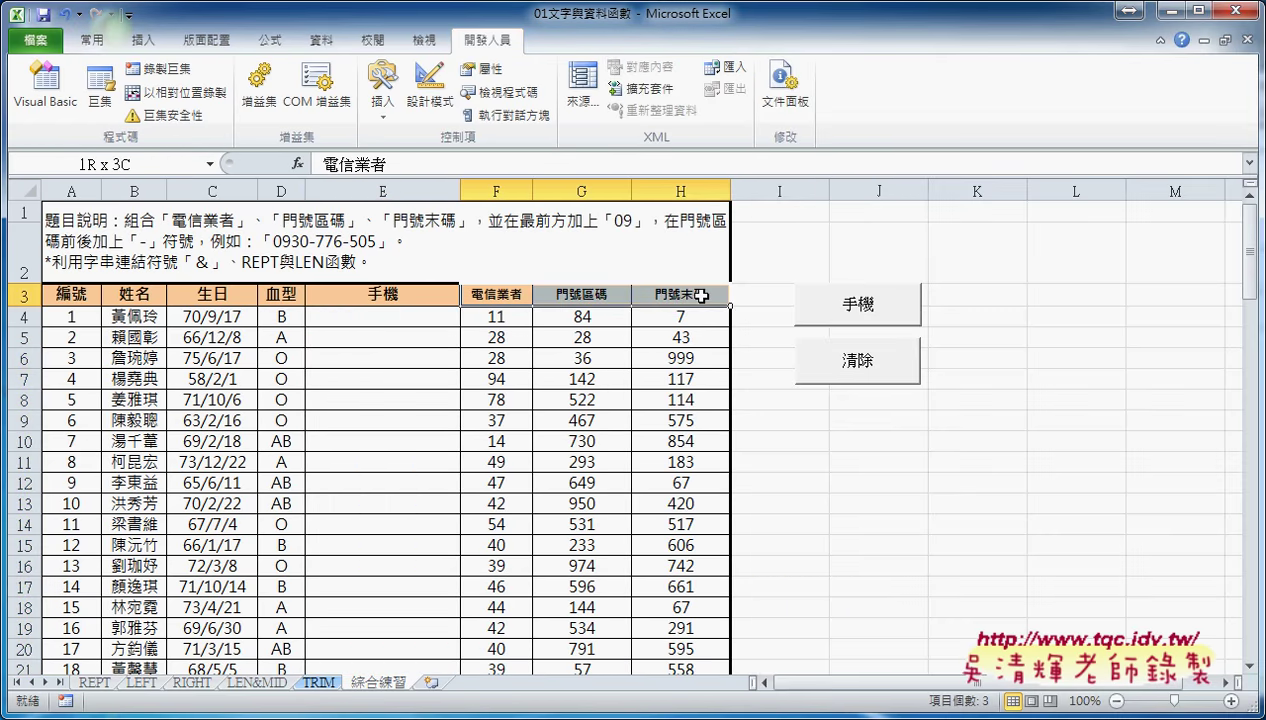
{"action": "key", "text": "ctrl+c"}
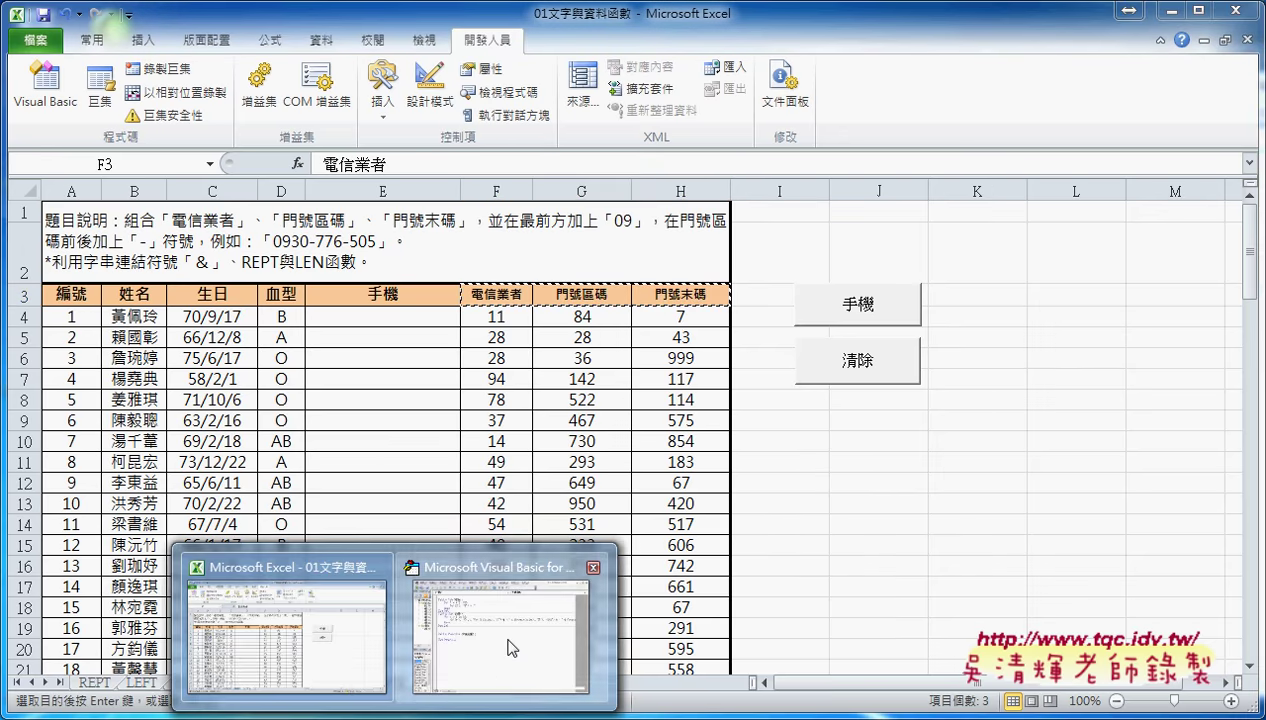
{"action": "left_click", "coordinate": [509, 650]}
{"action": "left_click_drag", "start_coordinate": [1118, 369], "coordinate": [1099, 369]}
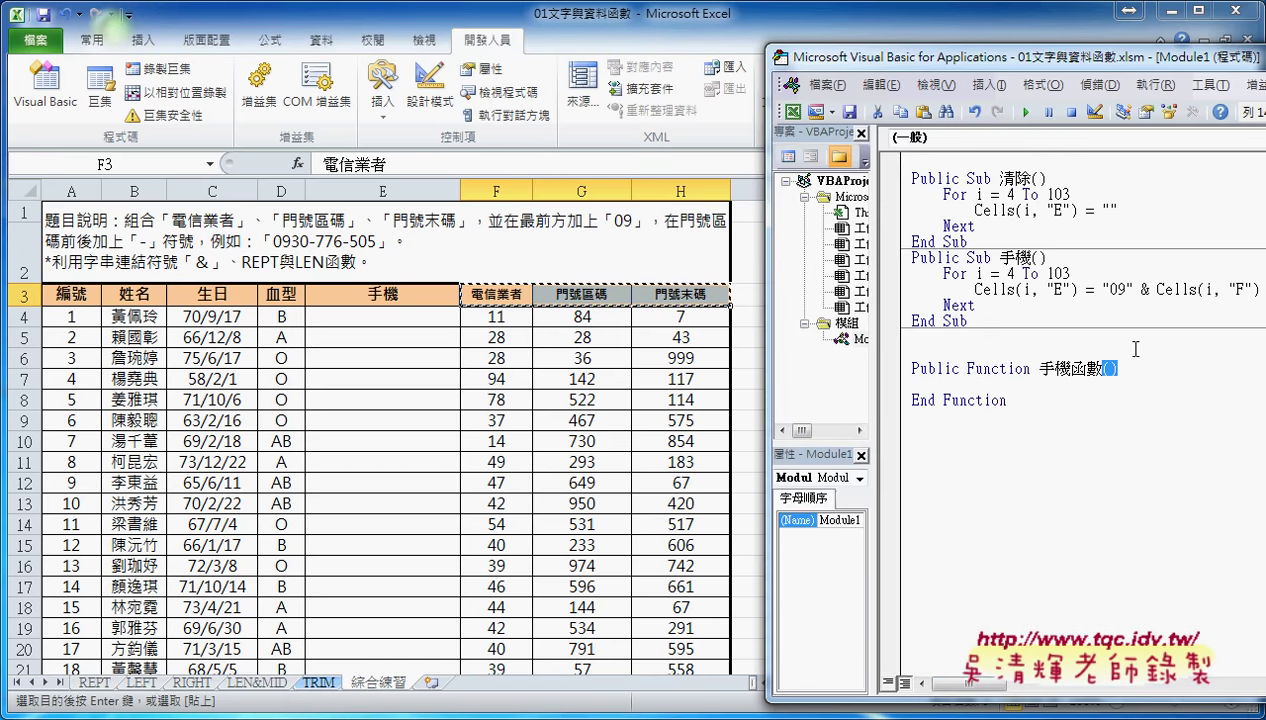
{"action": "left_click", "coordinate": [1110, 369]}
{"action": "key", "text": "ctrl+v"}
Clean the pasted headers into the parameter list (電信業者, 區碼, 末碼).
{"action": "left_click_drag", "start_coordinate": [920, 57], "coordinate": [340, 93]}
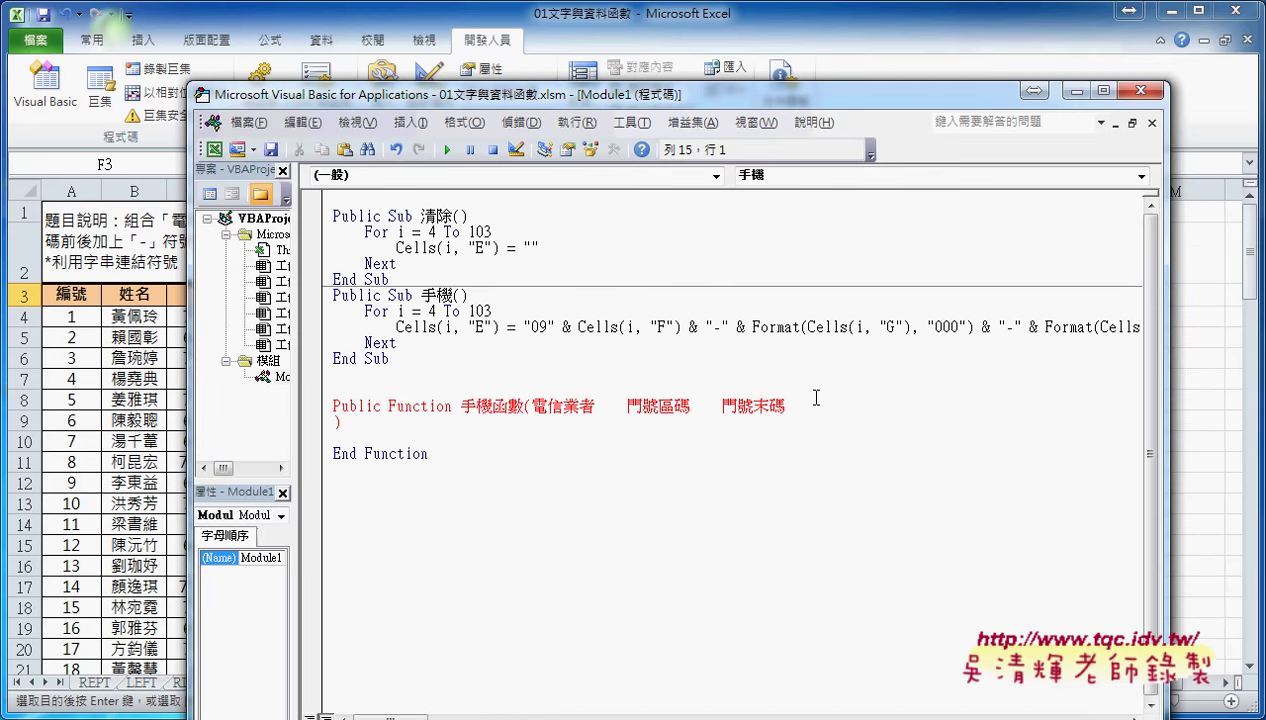
{"action": "left_click", "coordinate": [843, 408]}
{"action": "key", "text": "Delete"}
{"action": "mouse_move", "coordinate": [588, 410]}
{"action": "left_mouse_down"}
{"action": "mouse_move", "coordinate": [654, 410]}
{"action": "mouse_move", "coordinate": [594, 414]}
{"action": "left_mouse_up"}
{"action": "left_click", "coordinate": [664, 410]}
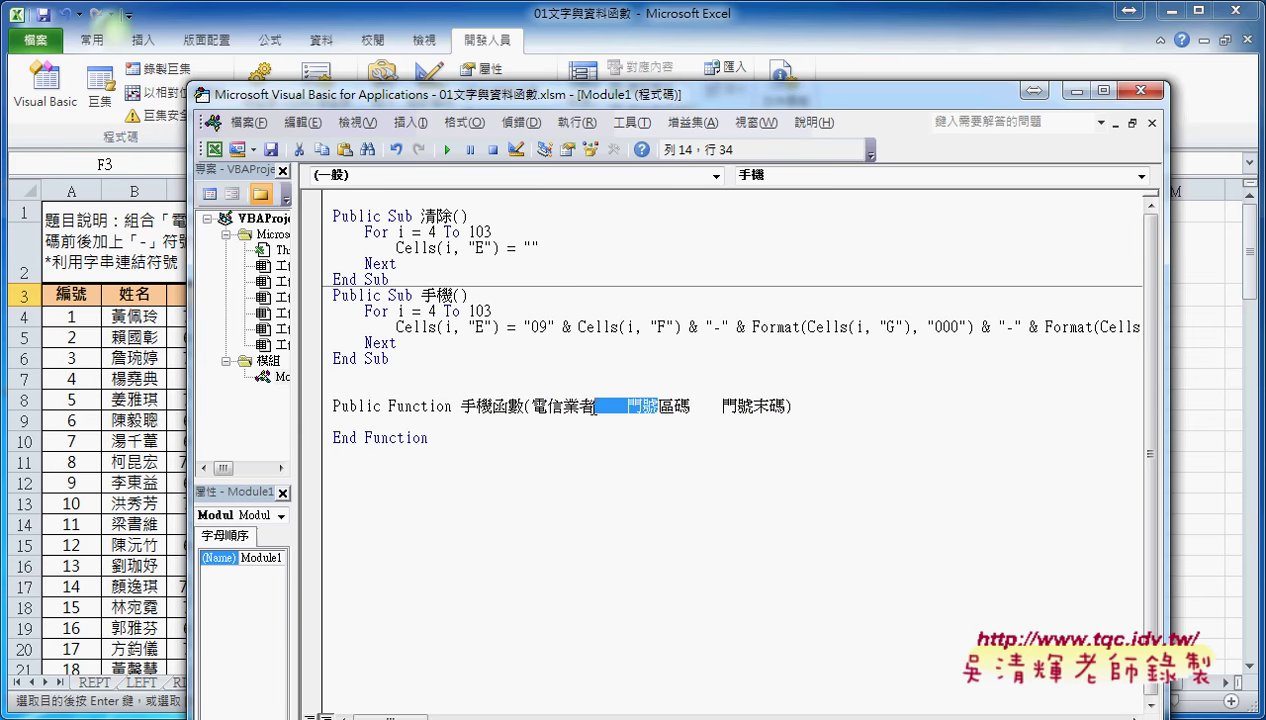
{"action": "type", "text": "ㄓ"}
{"action": "type", "text": ","}
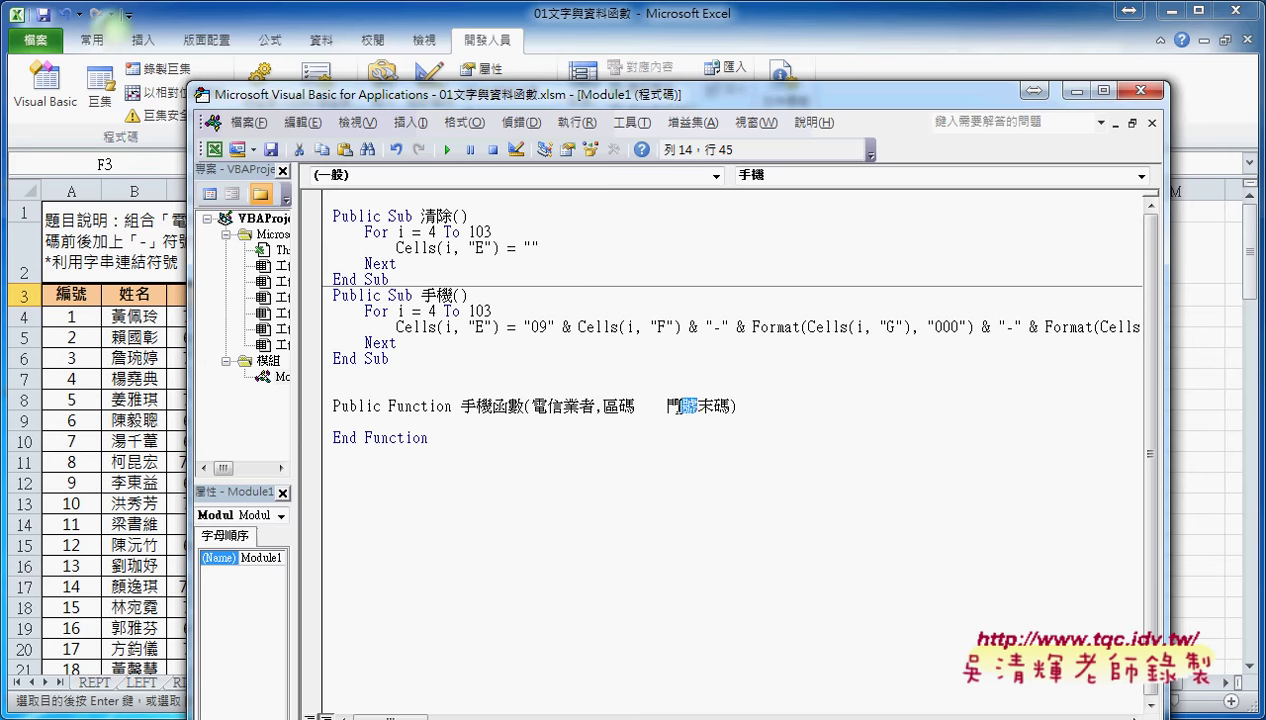
{"action": "left_click_drag", "start_coordinate": [667, 408], "coordinate": [632, 408]}
{"action": "type", "text": ","}
{"action": "left_click", "coordinate": [672, 460]}
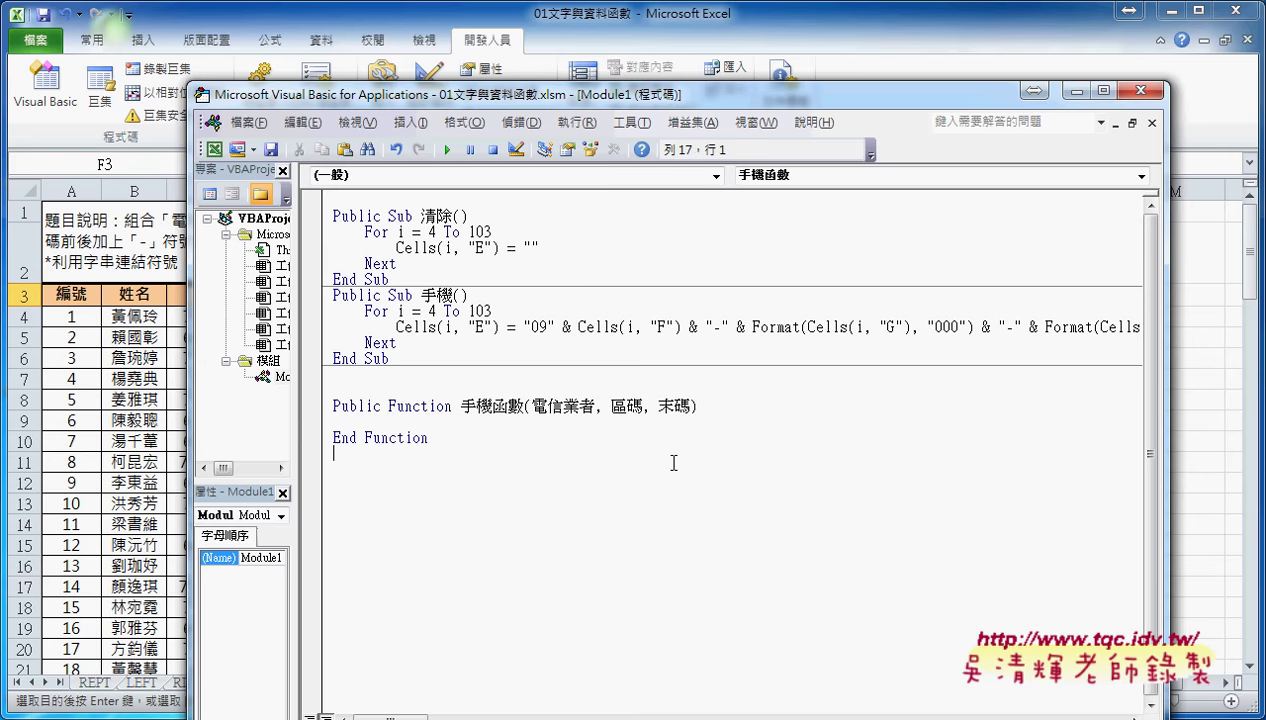
{"action": "left_click_drag", "start_coordinate": [531, 405], "coordinate": [597, 405]}
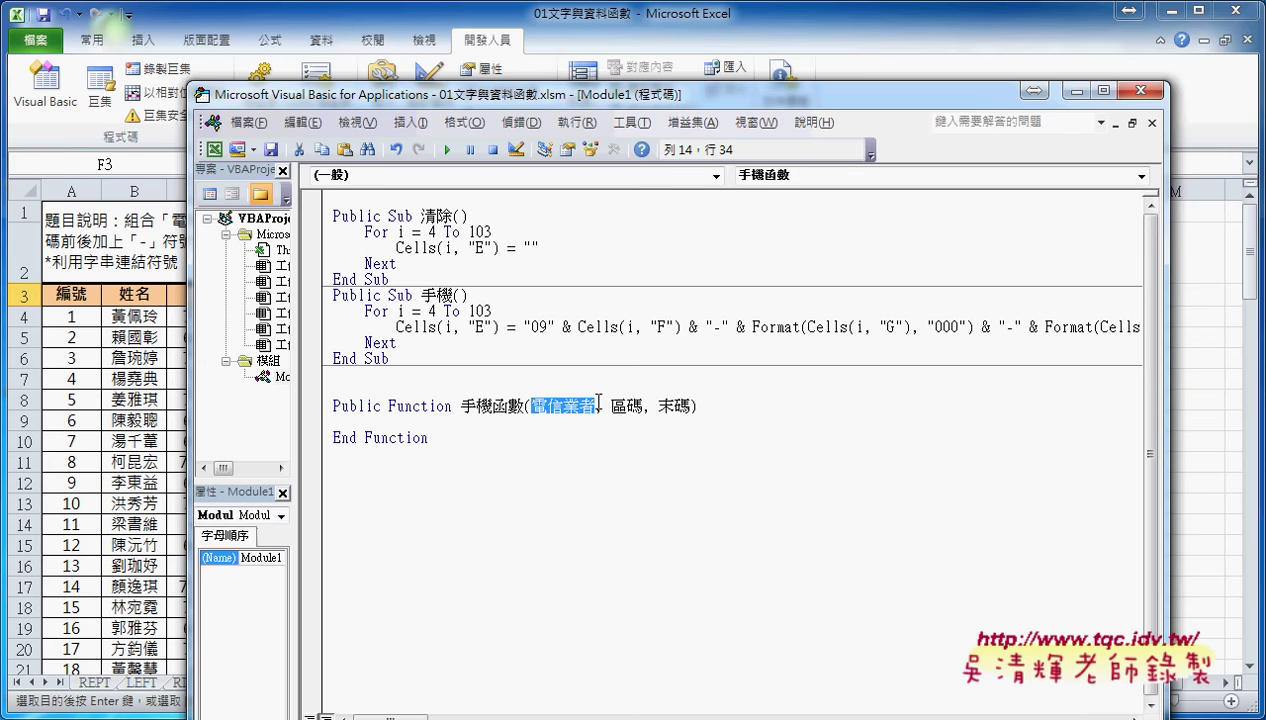
Try =手機函數(F4,G4,H4) in E4 via Insert Function, then cancel without entering it.
{"action": "left_click_drag", "start_coordinate": [643, 99], "coordinate": [846, 95]}
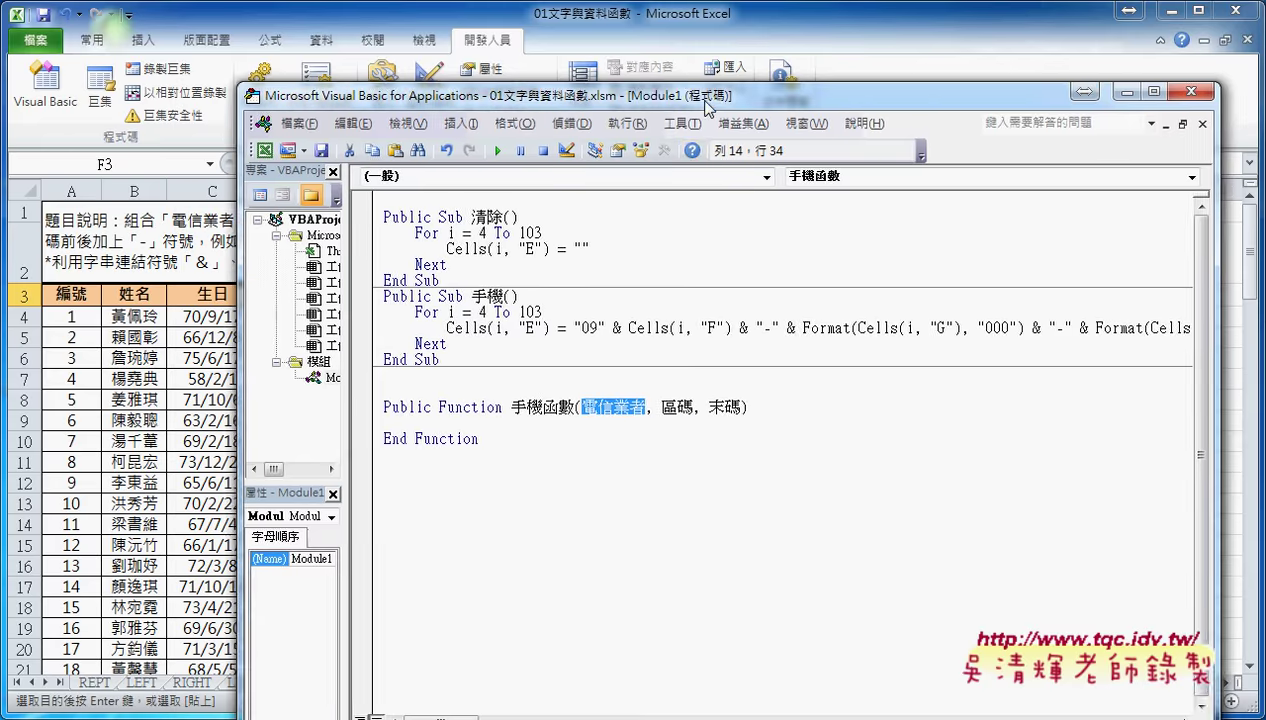
{"action": "left_click", "coordinate": [333, 317]}
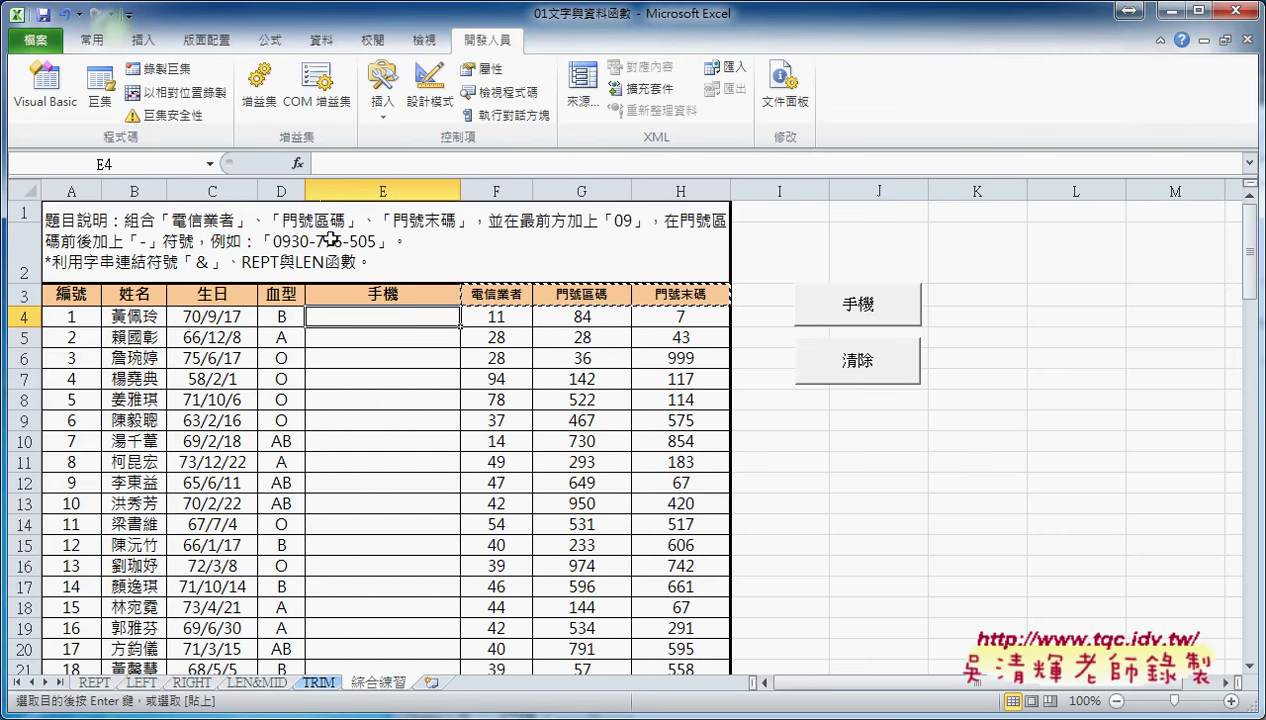
{"action": "left_click", "coordinate": [299, 164]}
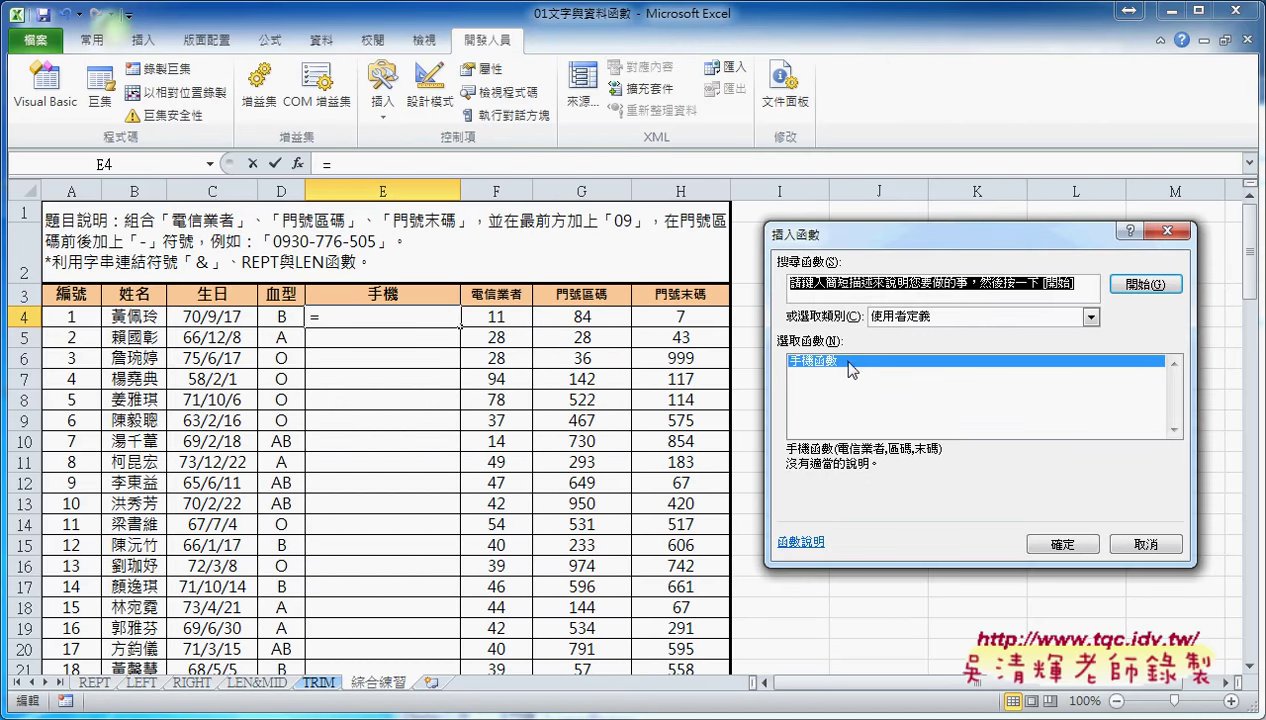
{"action": "left_click", "coordinate": [1073, 543]}
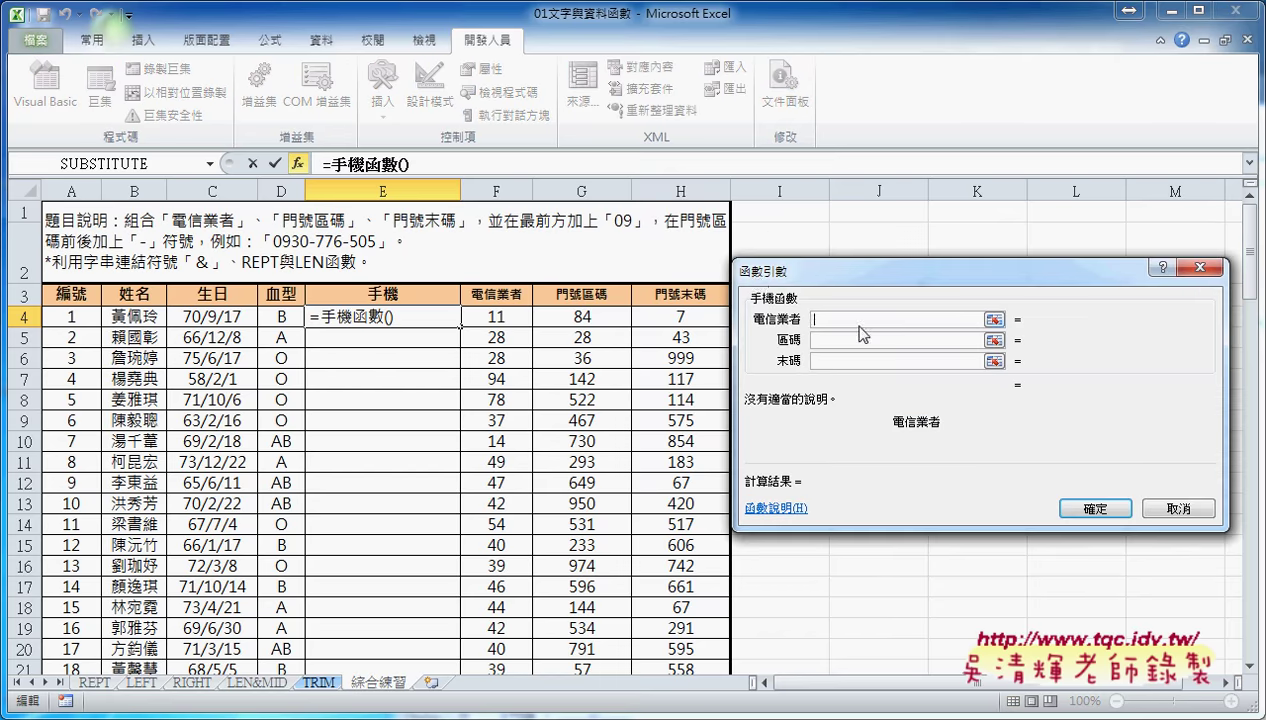
{"action": "left_click", "coordinate": [505, 318]}
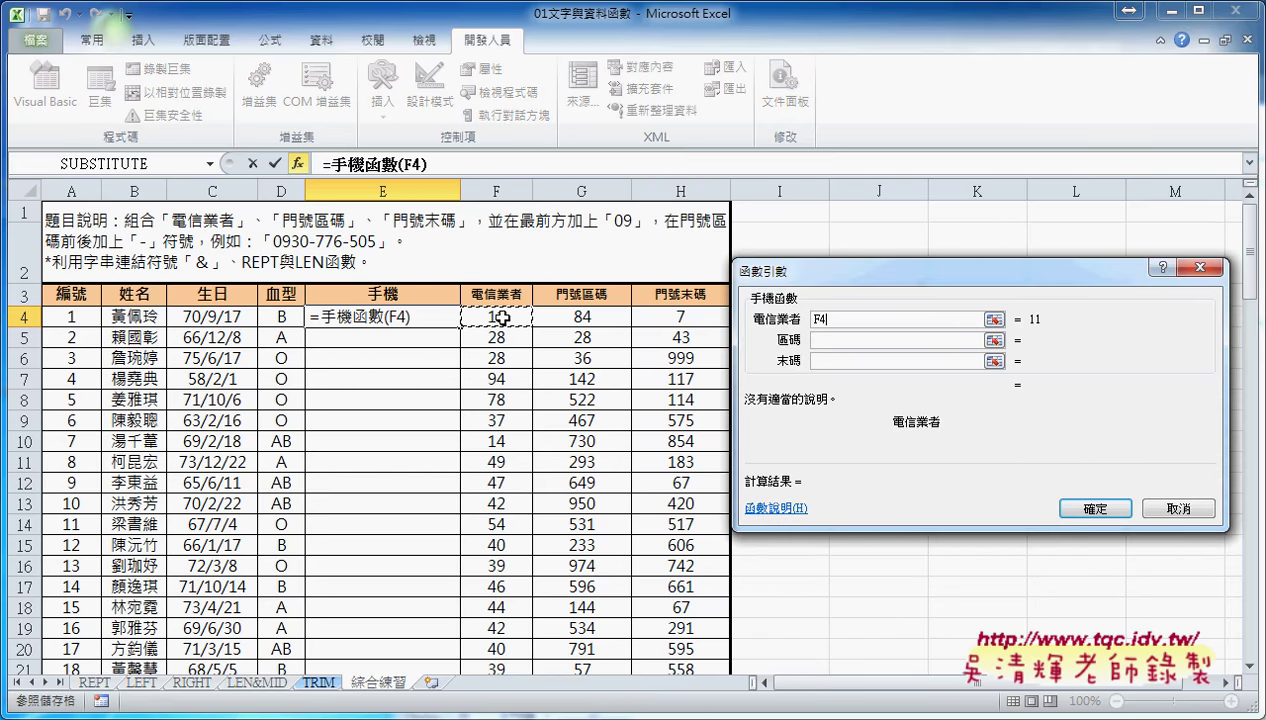
{"action": "left_click", "coordinate": [806, 340]}
{"action": "left_click", "coordinate": [618, 317]}
{"action": "left_click", "coordinate": [833, 361]}
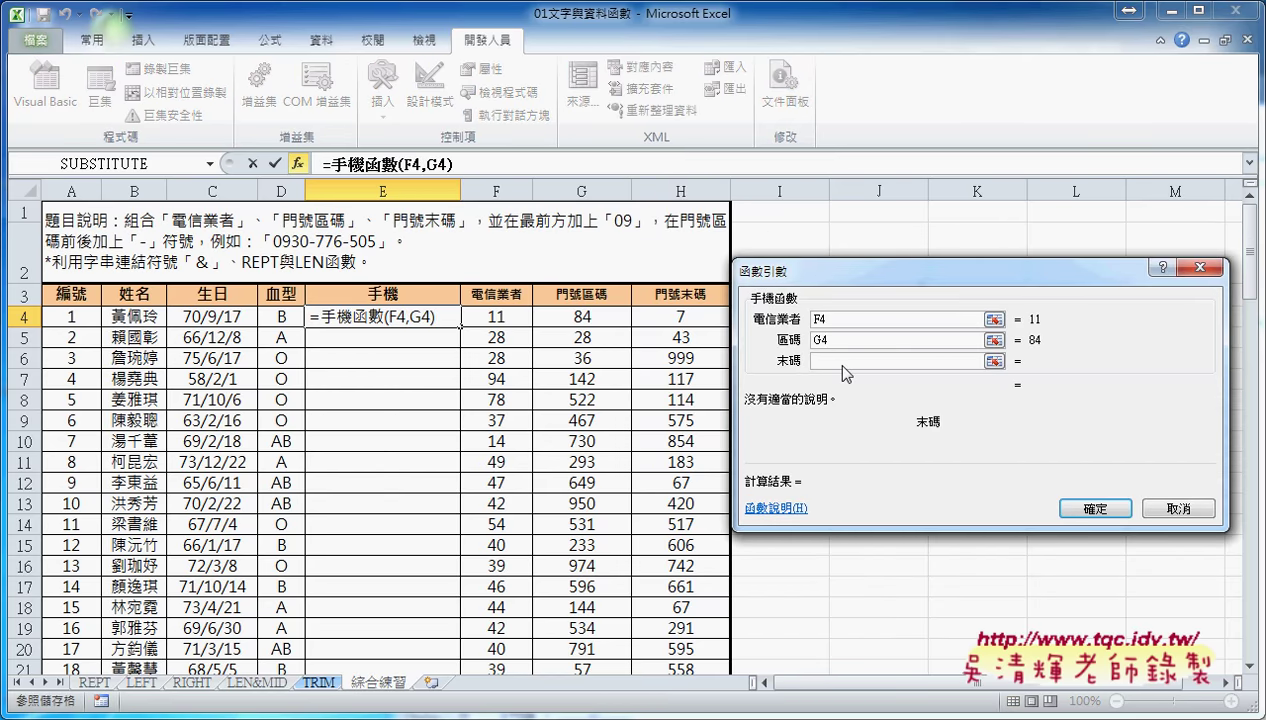
{"action": "left_click", "coordinate": [684, 318]}
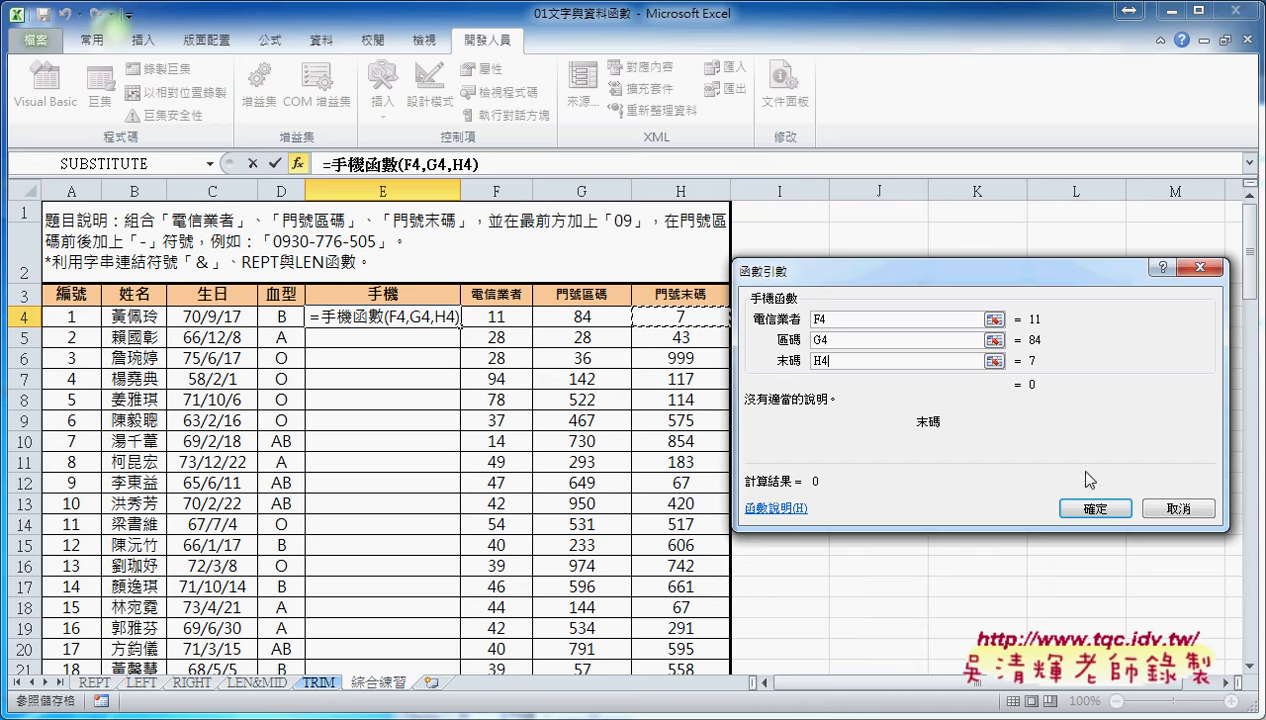
{"action": "left_click", "coordinate": [1172, 510]}
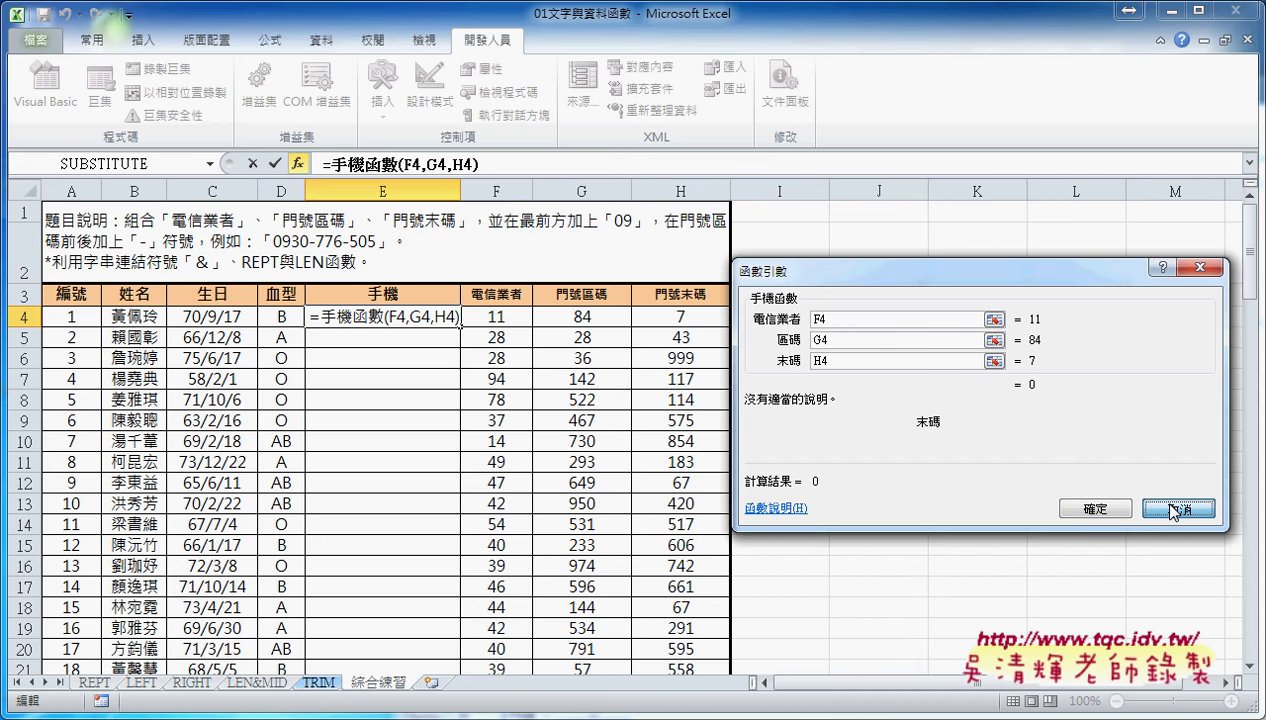
Add the indented body line 手機函數 = "09" inside the function.
{"action": "mouse_move", "coordinate": [391, 716]}
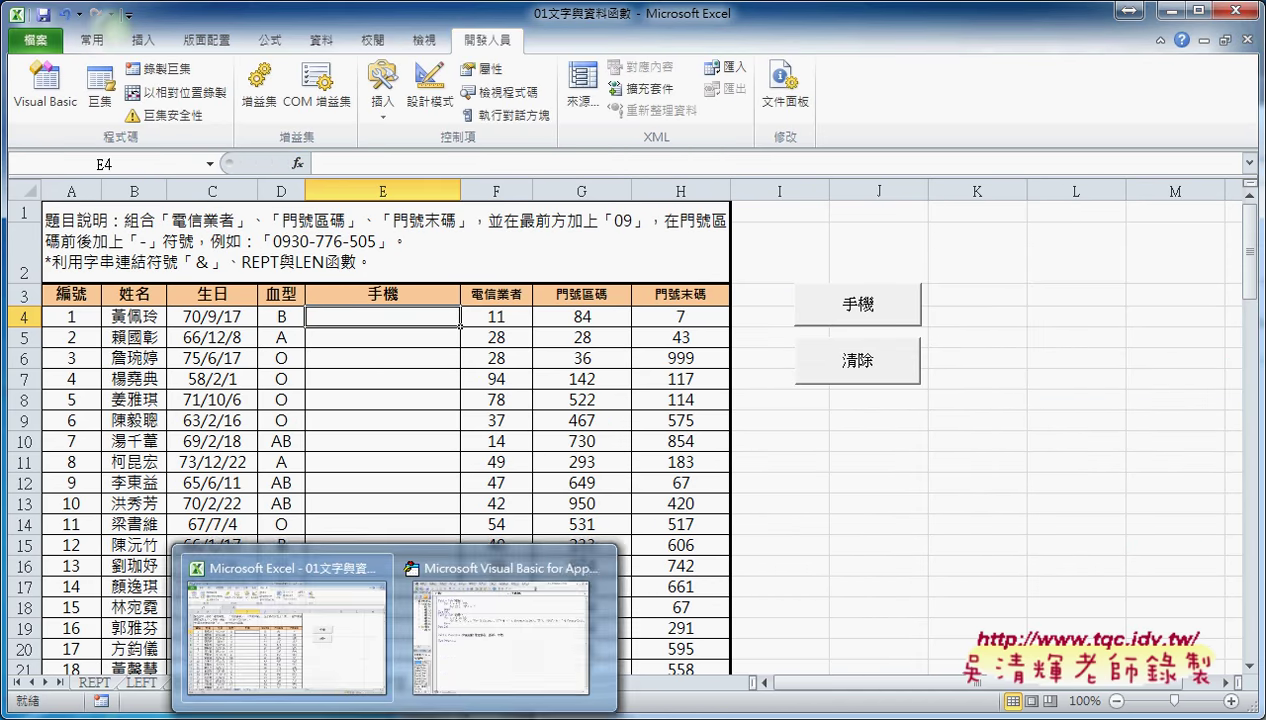
{"action": "left_click", "coordinate": [445, 668]}
{"action": "left_click_drag", "start_coordinate": [663, 400], "coordinate": [729, 399]}
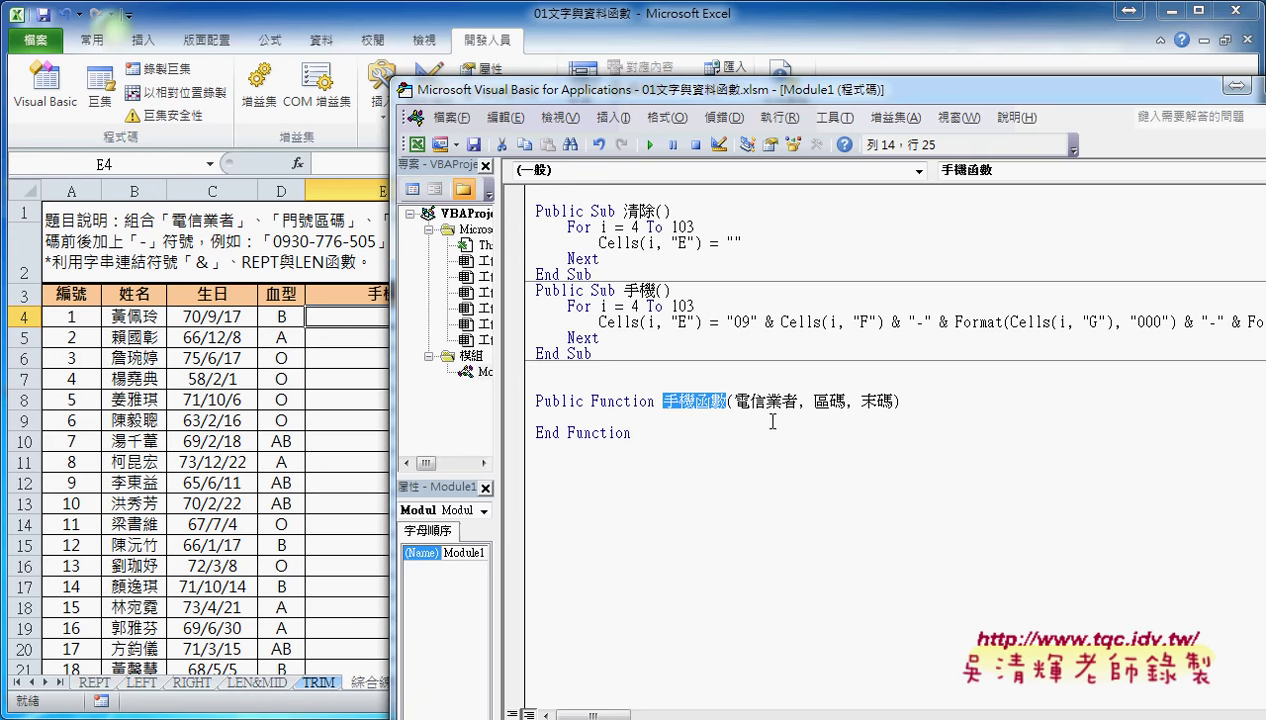
{"action": "left_click", "coordinate": [670, 416]}
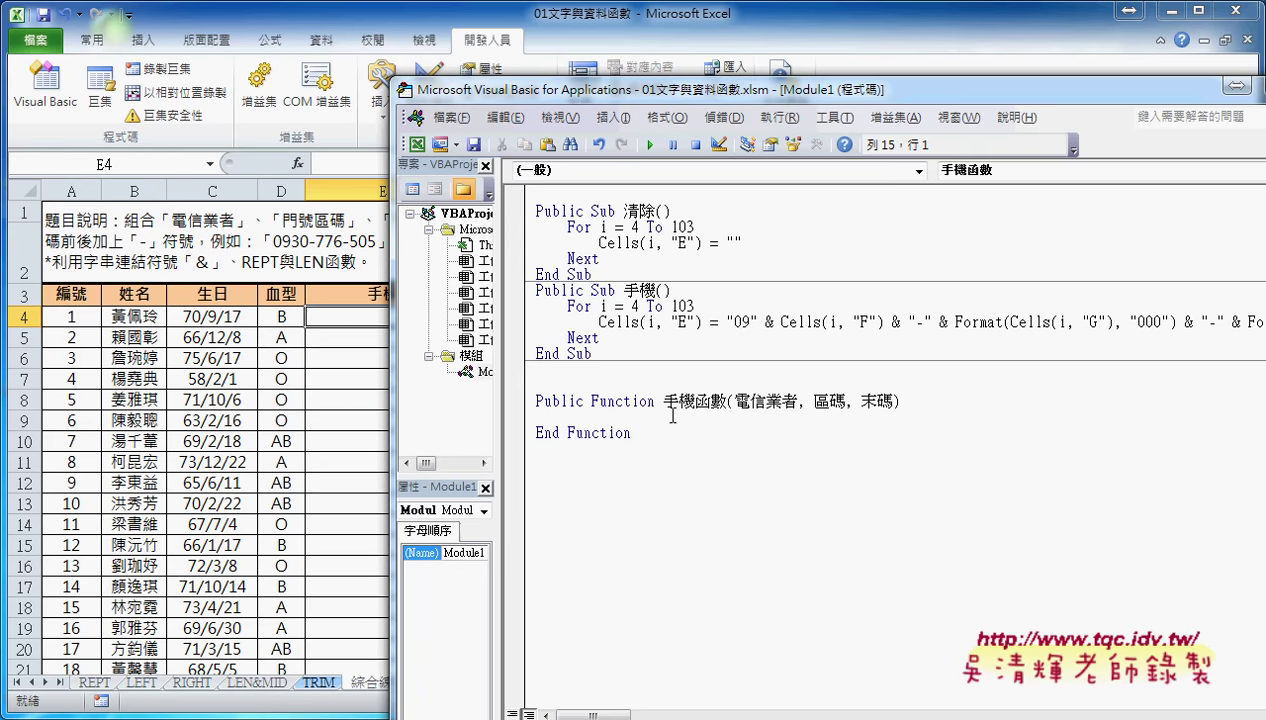
{"action": "key", "text": "Tab"}
{"action": "key", "text": "ctrl+v"}
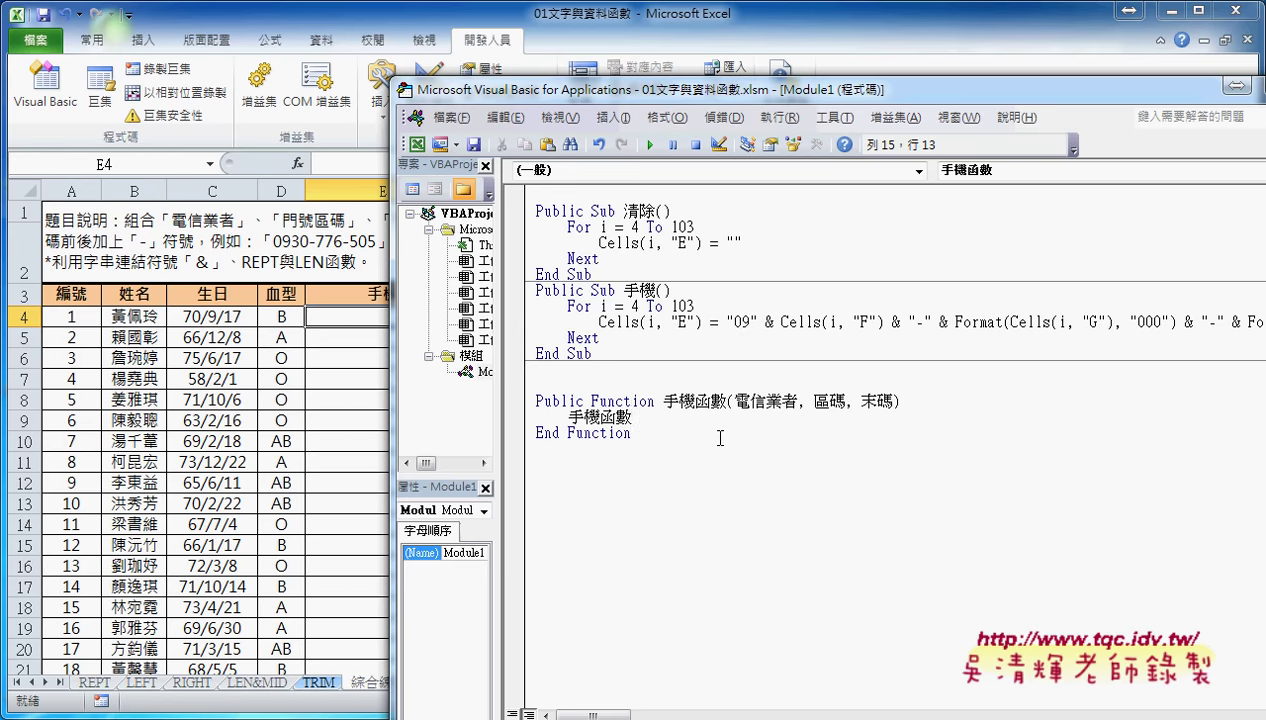
{"action": "type", "text": "=\""}
{"action": "type", "text": "09"}
{"action": "type", "text": "\""}
Replace "09" with the phone-number concatenation copied from the 手機 sub's Cells line.
{"action": "left_click_drag", "start_coordinate": [778, 96], "coordinate": [448, 73]}
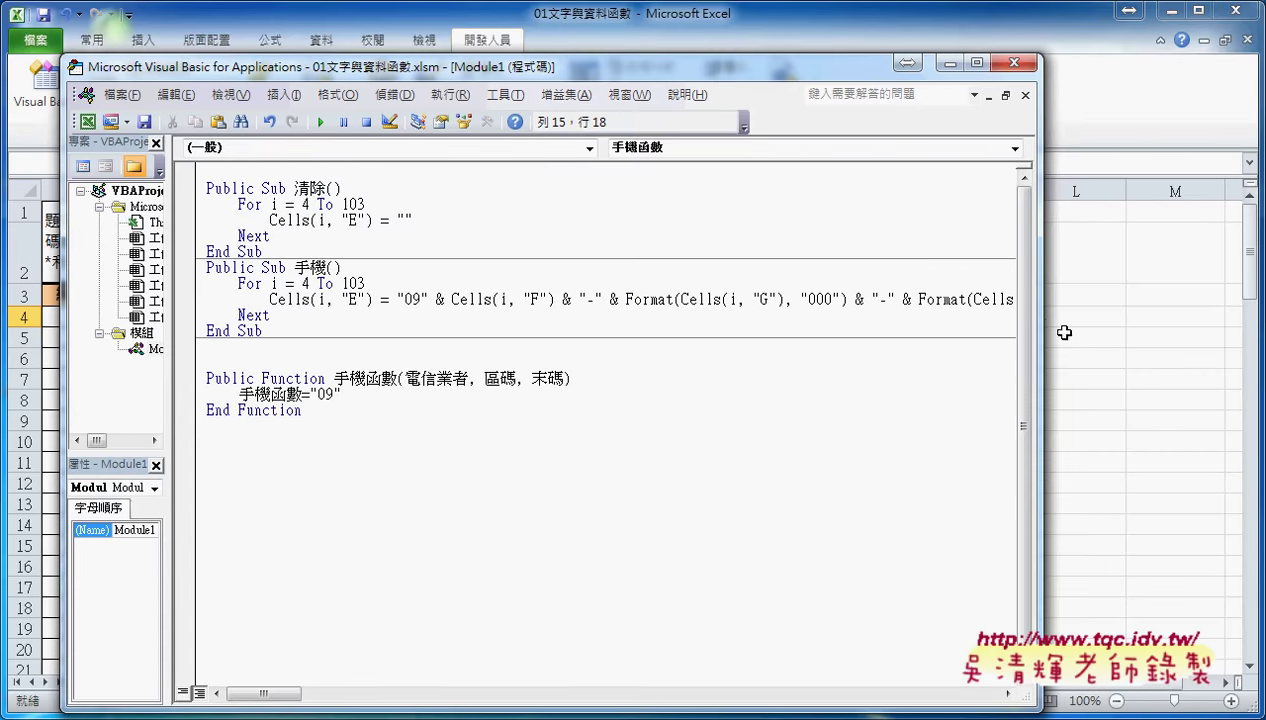
{"action": "left_click_drag", "start_coordinate": [1040, 332], "coordinate": [1195, 332]}
{"action": "left_click_drag", "start_coordinate": [1140, 299], "coordinate": [394, 302]}
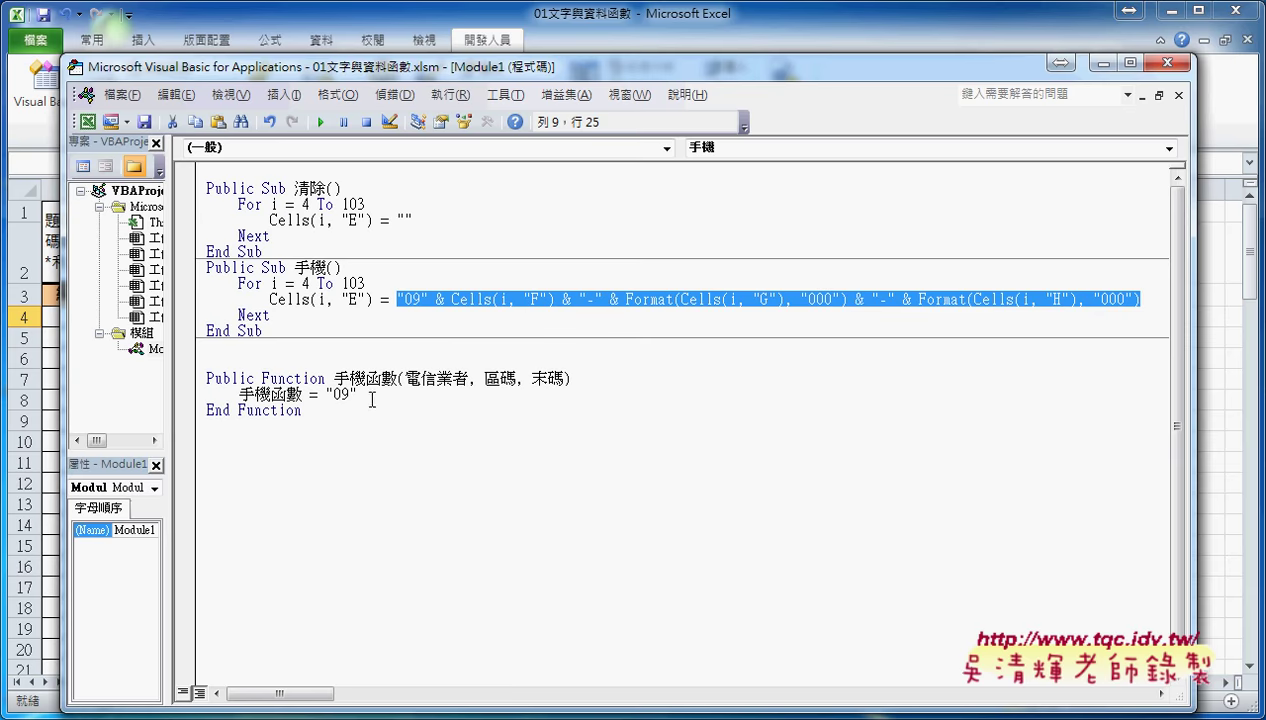
{"action": "key", "text": "ctrl+c"}
{"action": "left_click_drag", "start_coordinate": [372, 400], "coordinate": [324, 396]}
{"action": "key", "text": "ctrl+v"}
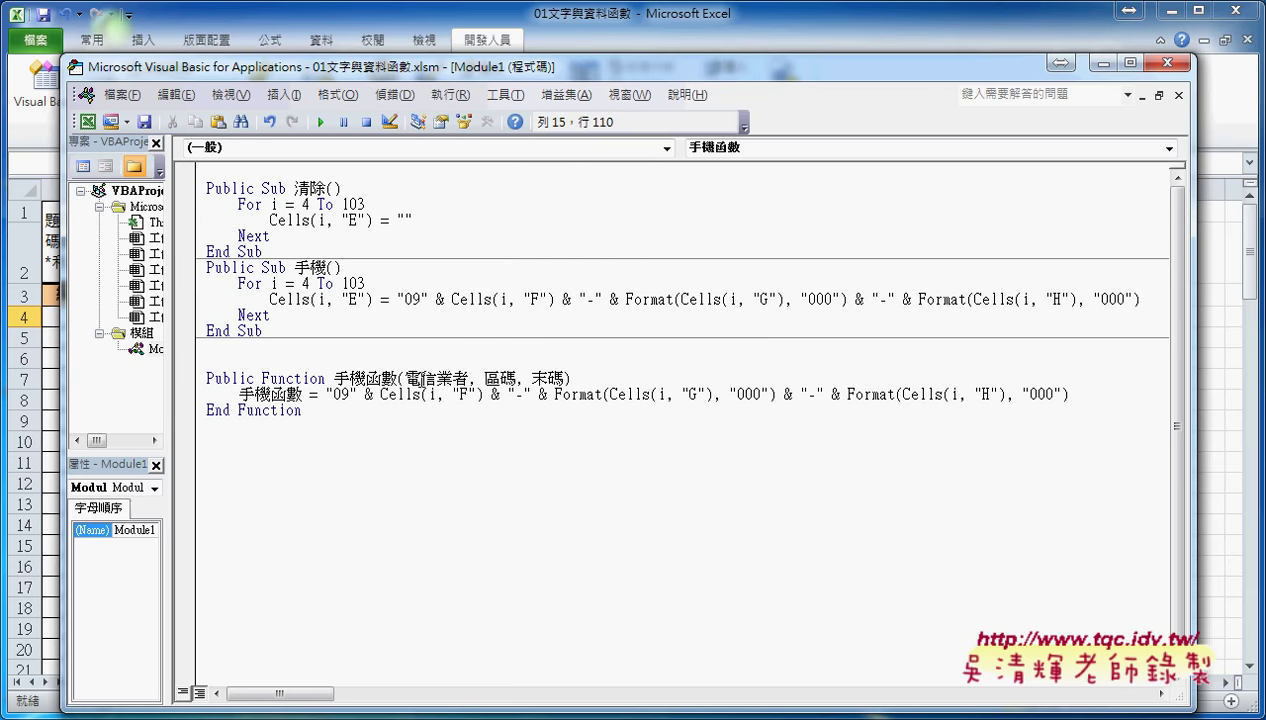
{"action": "left_click_drag", "start_coordinate": [405, 378], "coordinate": [468, 378]}
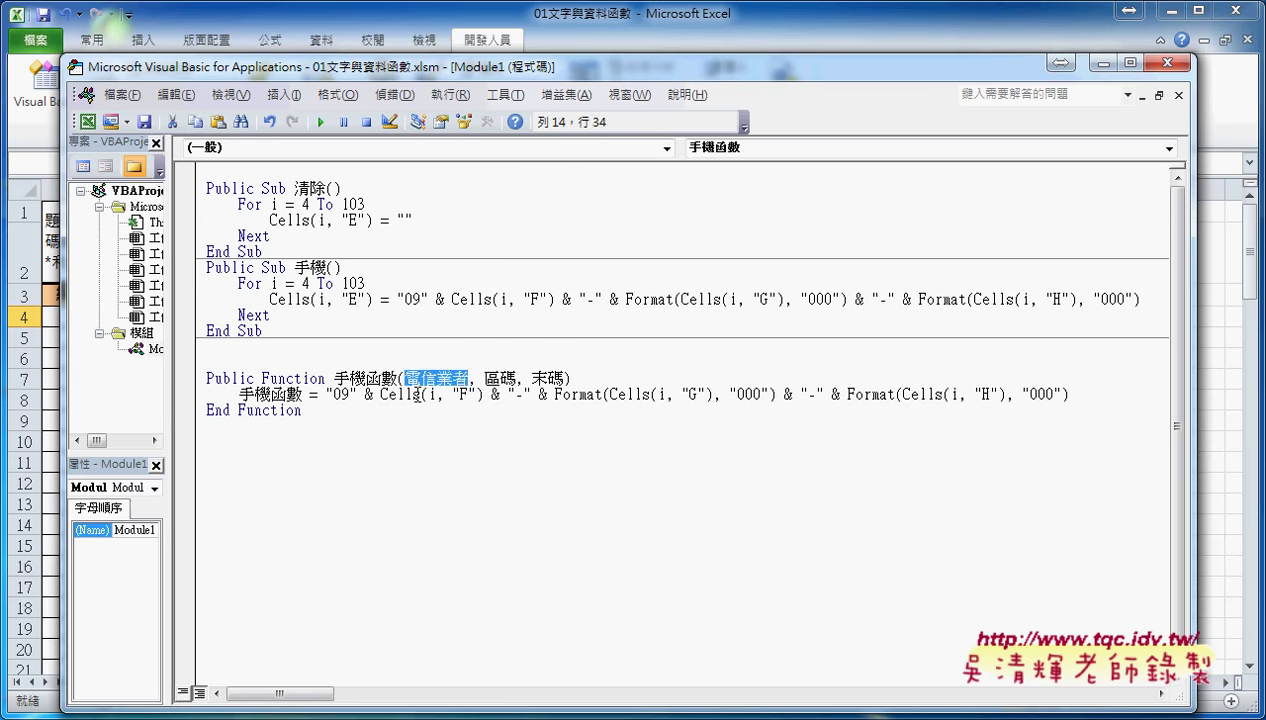
{"action": "left_click_drag", "start_coordinate": [381, 395], "coordinate": [484, 395]}
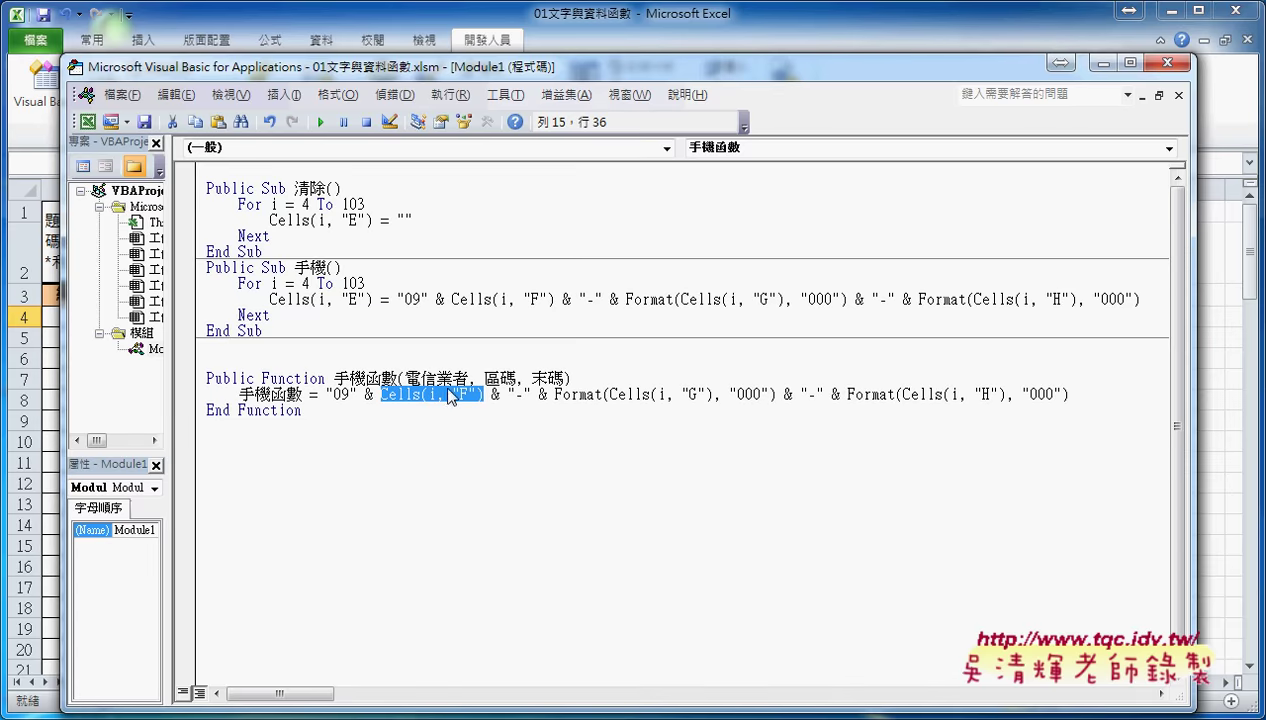
{"action": "left_click_drag", "start_coordinate": [502, 73], "coordinate": [516, 427]}
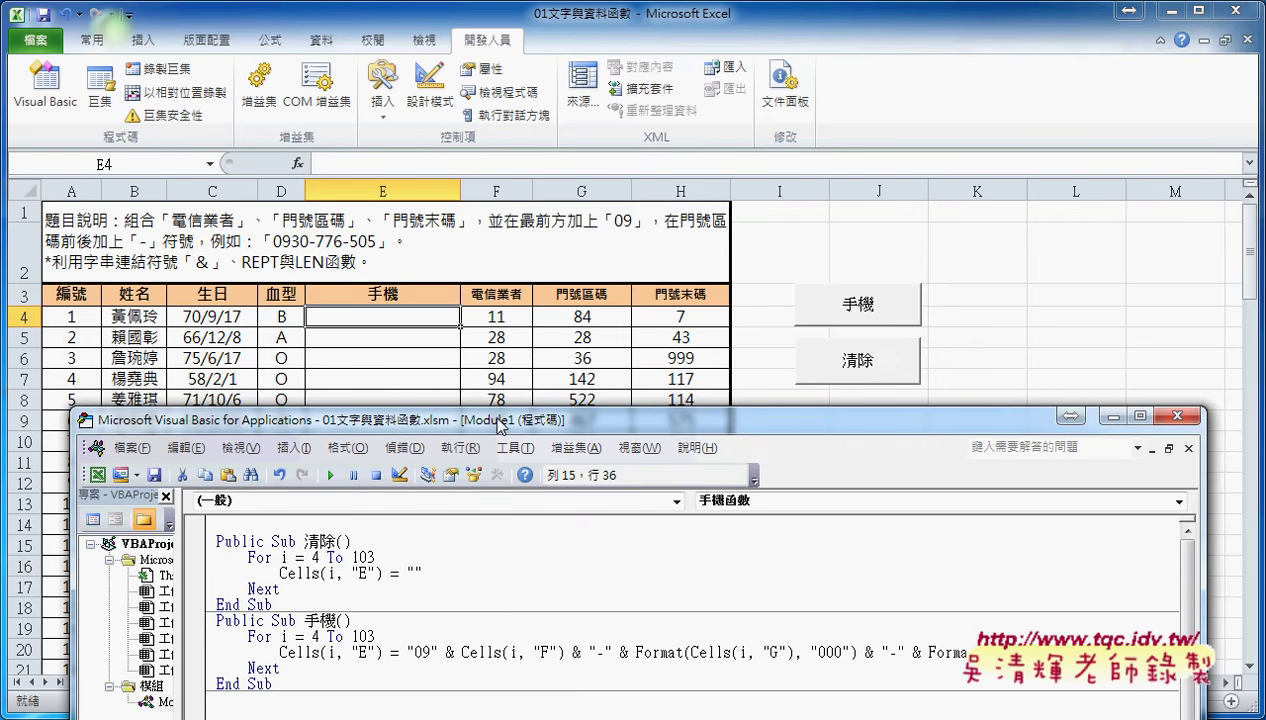
Swap Cells(i,"F"), Cells(i,"G") and Cells(i,"H") for 電信業者, 區碼 and 末碼.
{"action": "left_click_drag", "start_coordinate": [500, 424], "coordinate": [500, 175]}
{"action": "type", "text": "電信業者"}
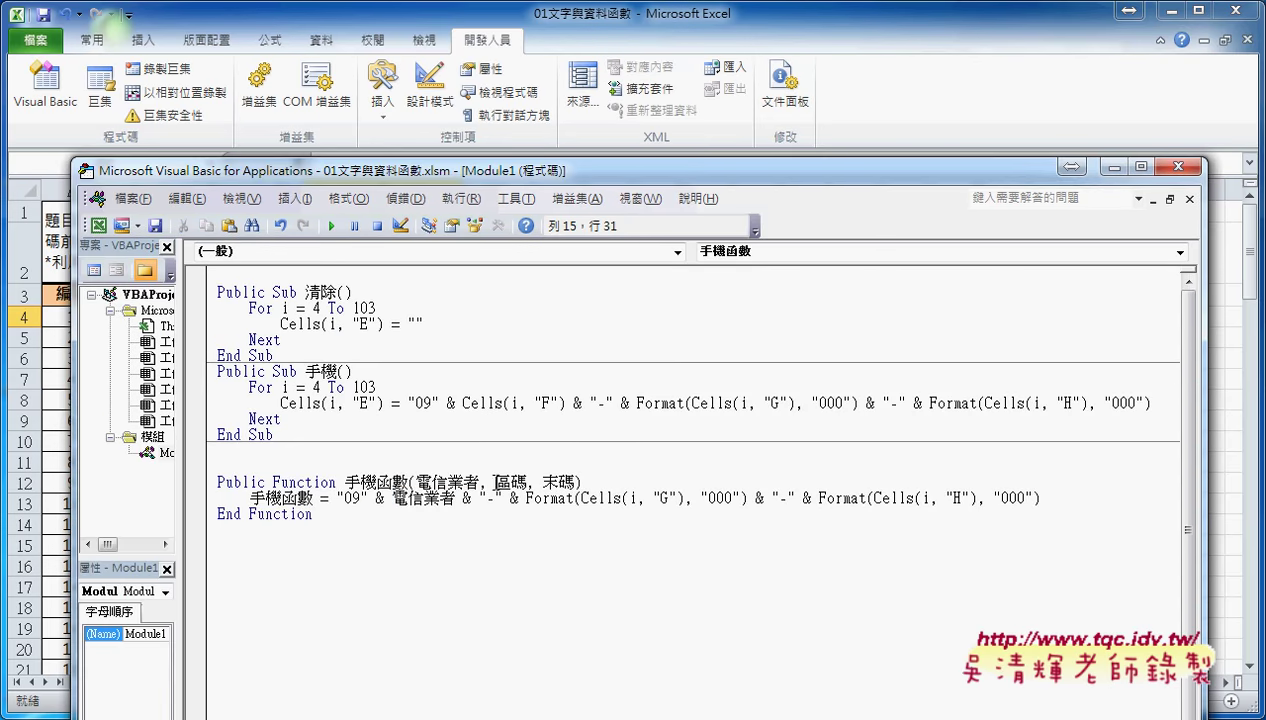
{"action": "left_click_drag", "start_coordinate": [494, 482], "coordinate": [526, 482]}
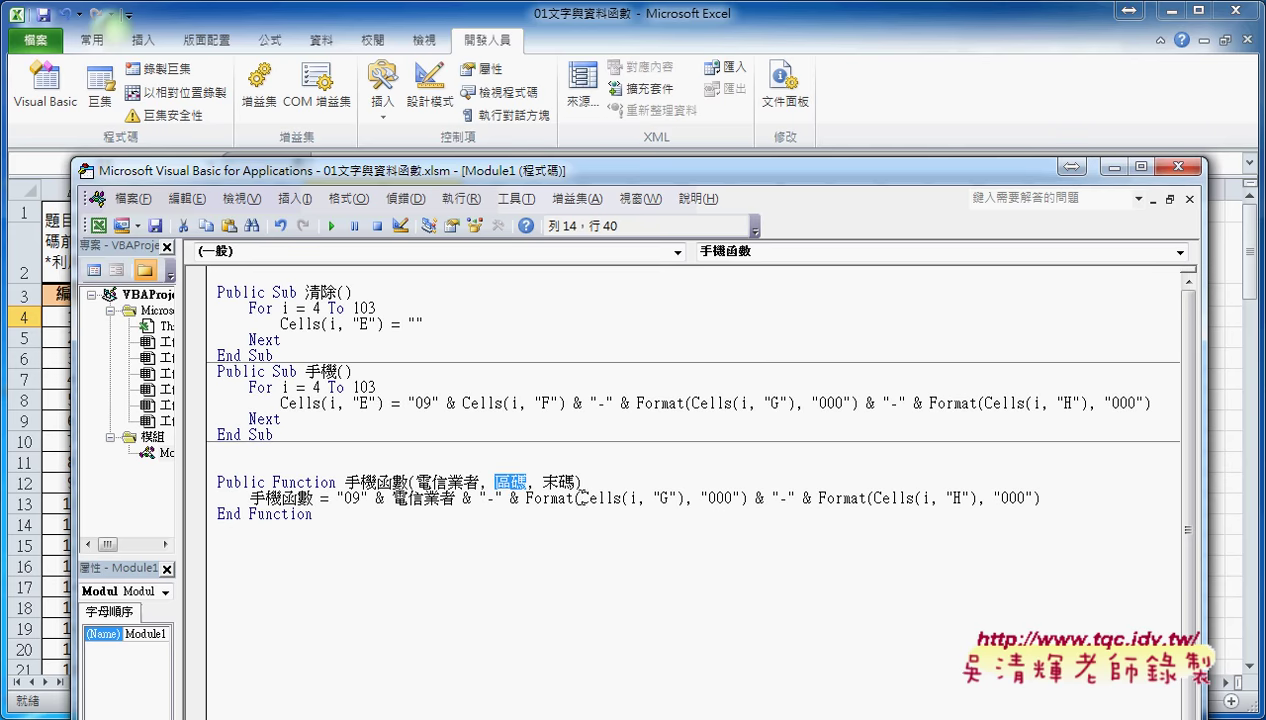
{"action": "left_click_drag", "start_coordinate": [581, 497], "coordinate": [684, 497]}
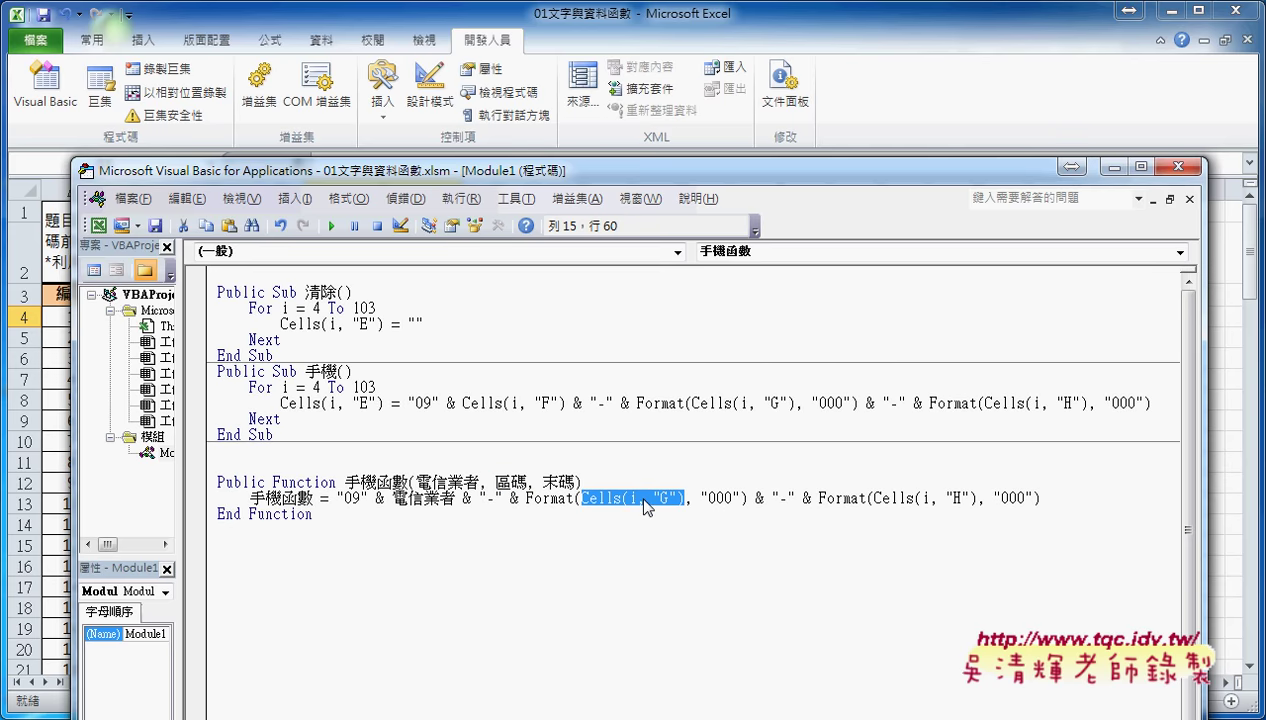
{"action": "key", "text": "ctrl+v"}
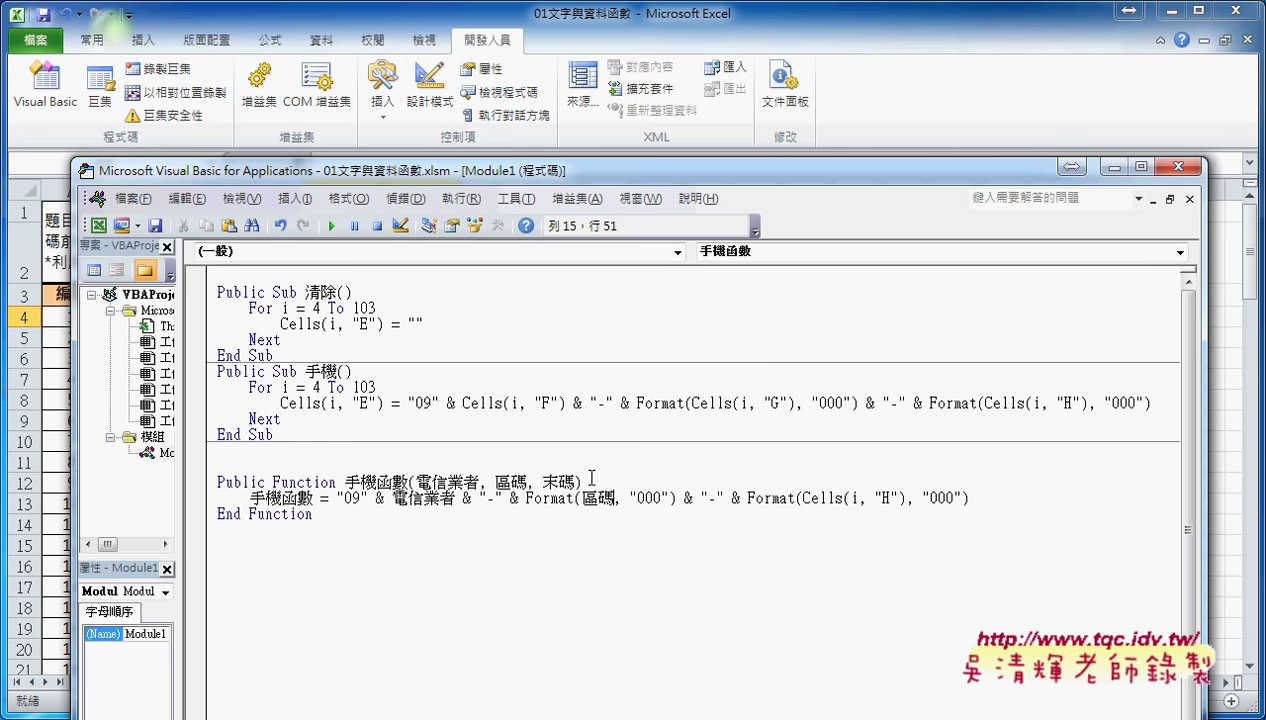
{"action": "left_click_drag", "start_coordinate": [577, 482], "coordinate": [543, 483]}
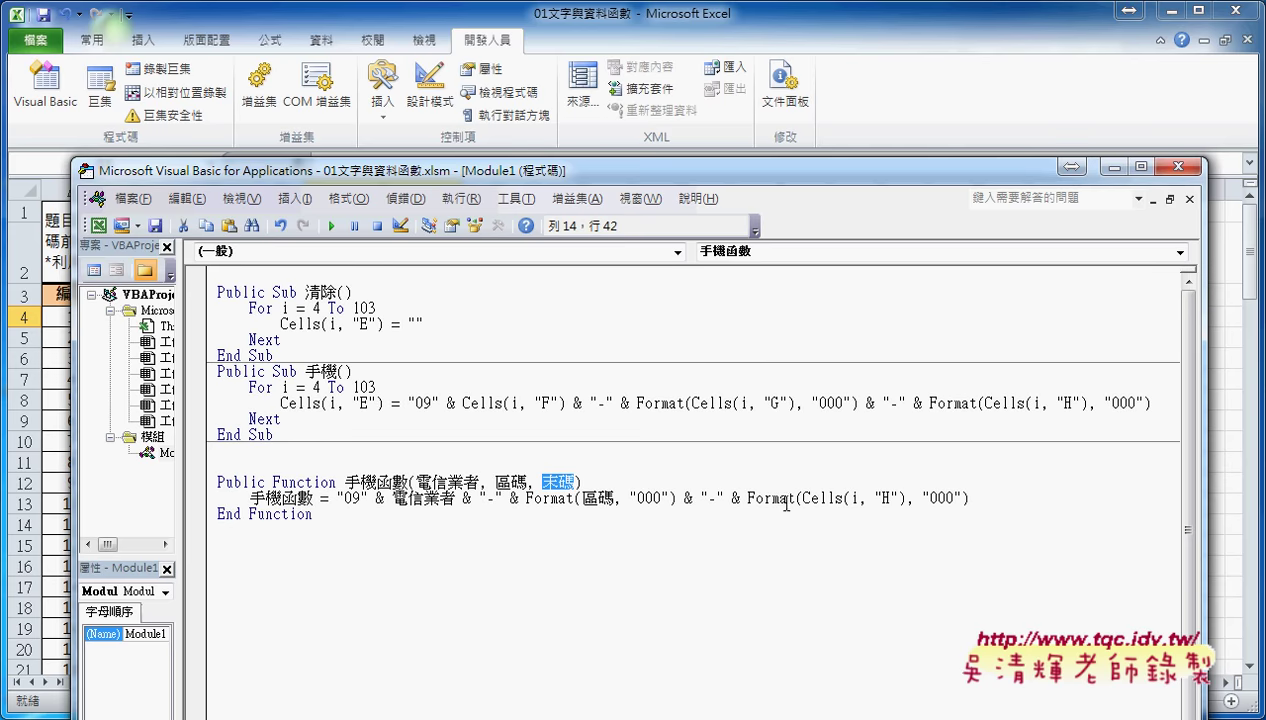
{"action": "left_click_drag", "start_coordinate": [802, 497], "coordinate": [907, 497]}
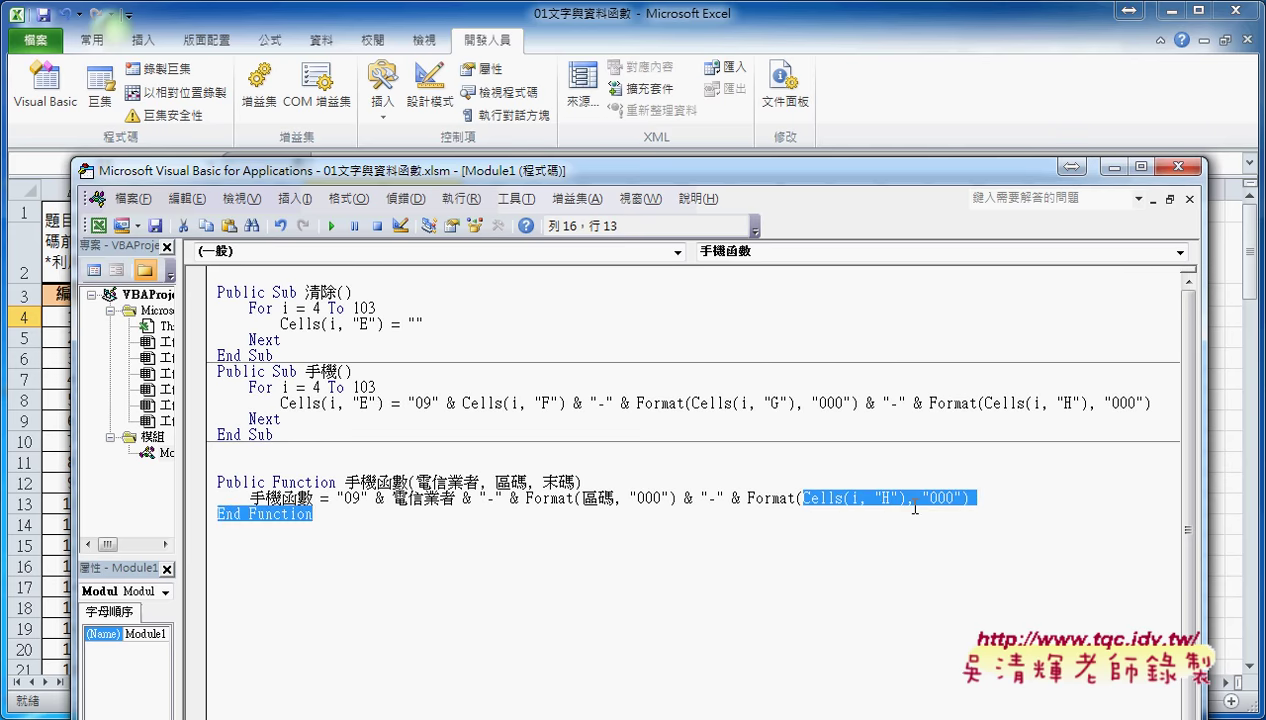
{"action": "key", "text": "ctrl+v"}
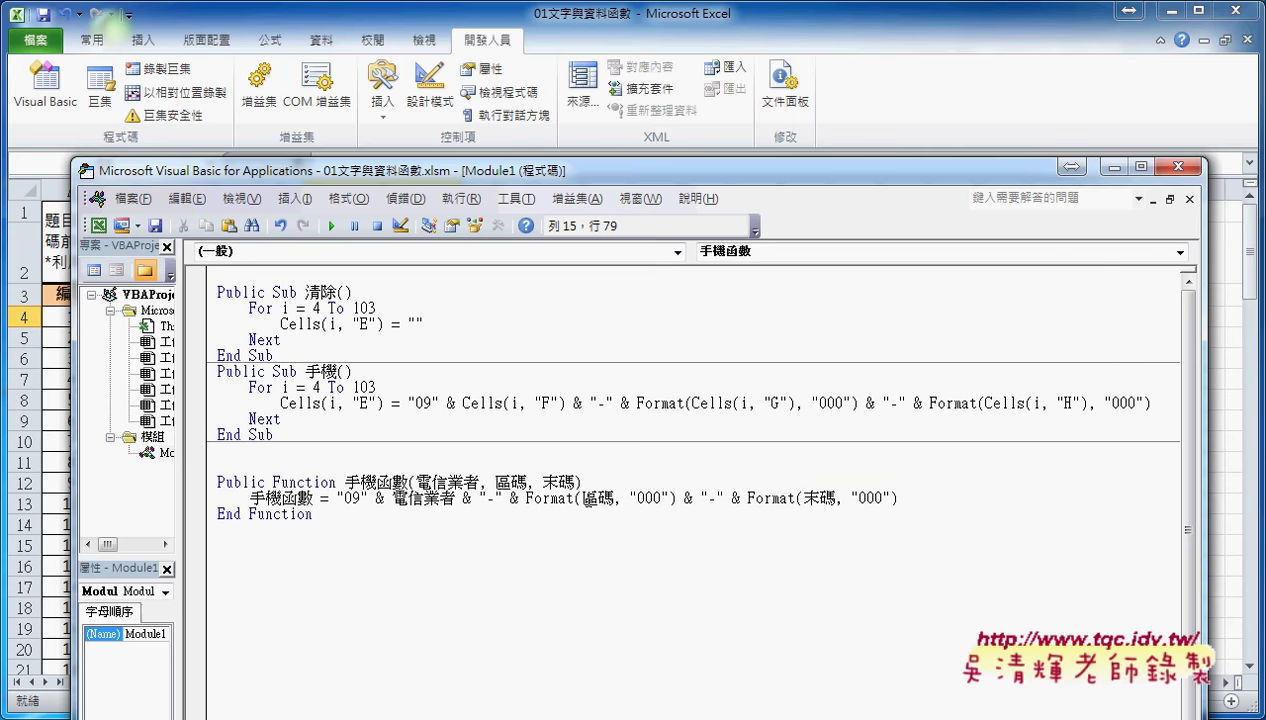
{"action": "left_click_drag", "start_coordinate": [898, 498], "coordinate": [338, 498]}
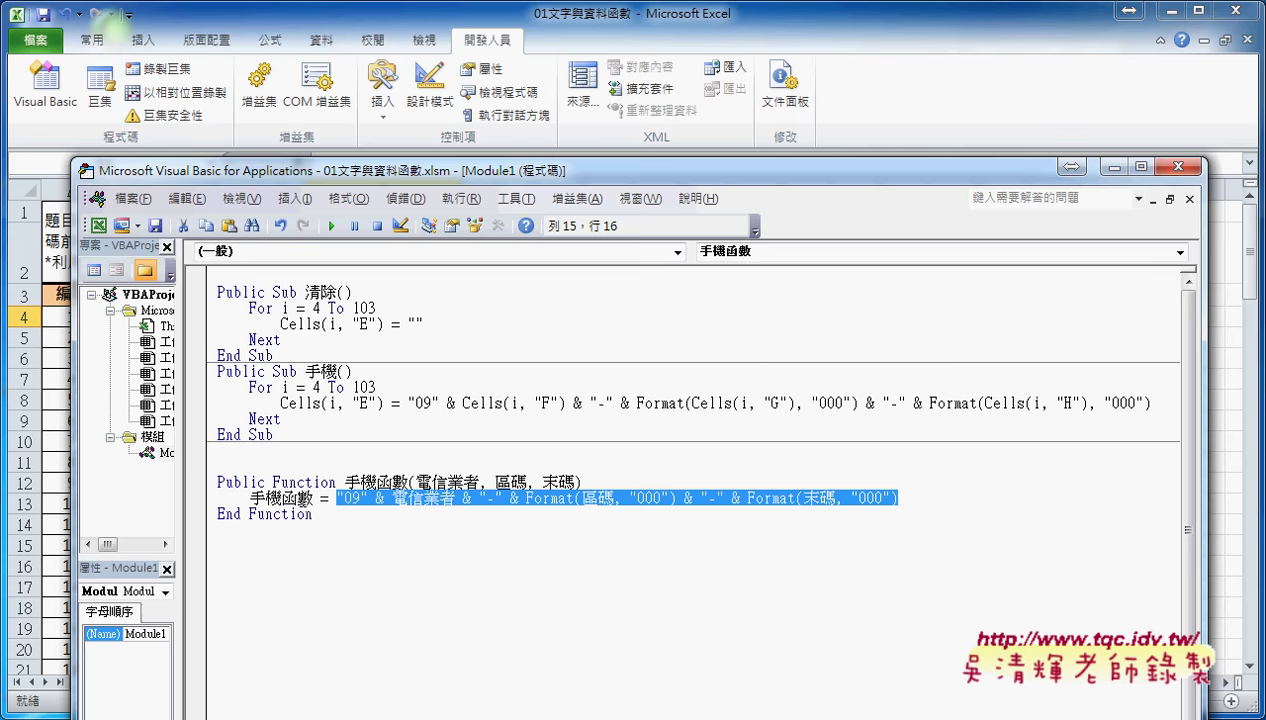
{"action": "left_click", "coordinate": [1180, 167]}
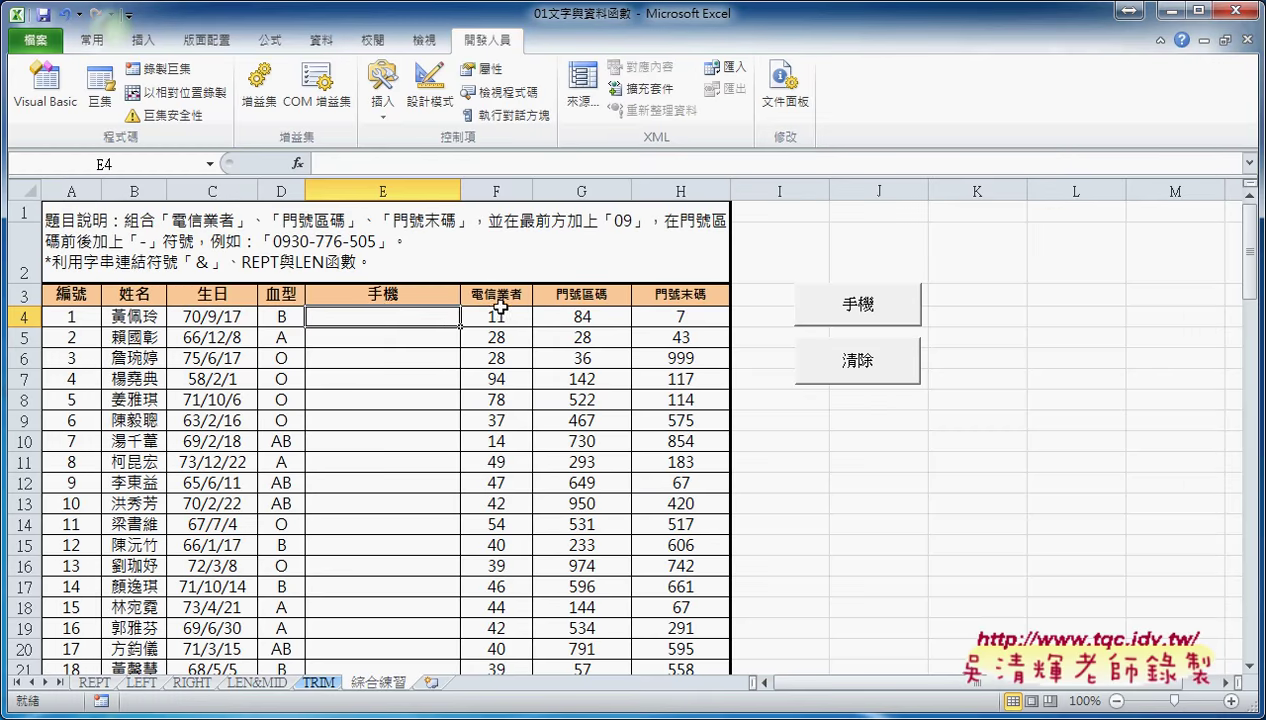
{"action": "left_click", "coordinate": [298, 163]}
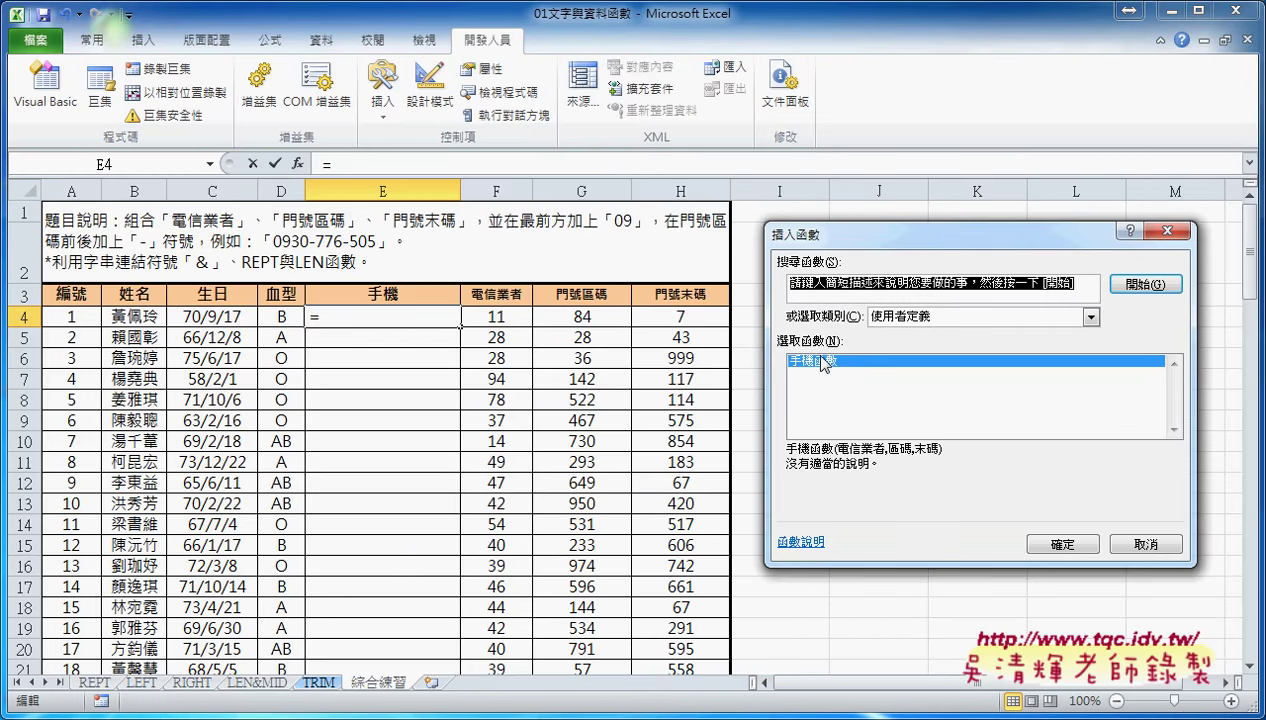
{"action": "left_click", "coordinate": [1062, 544]}
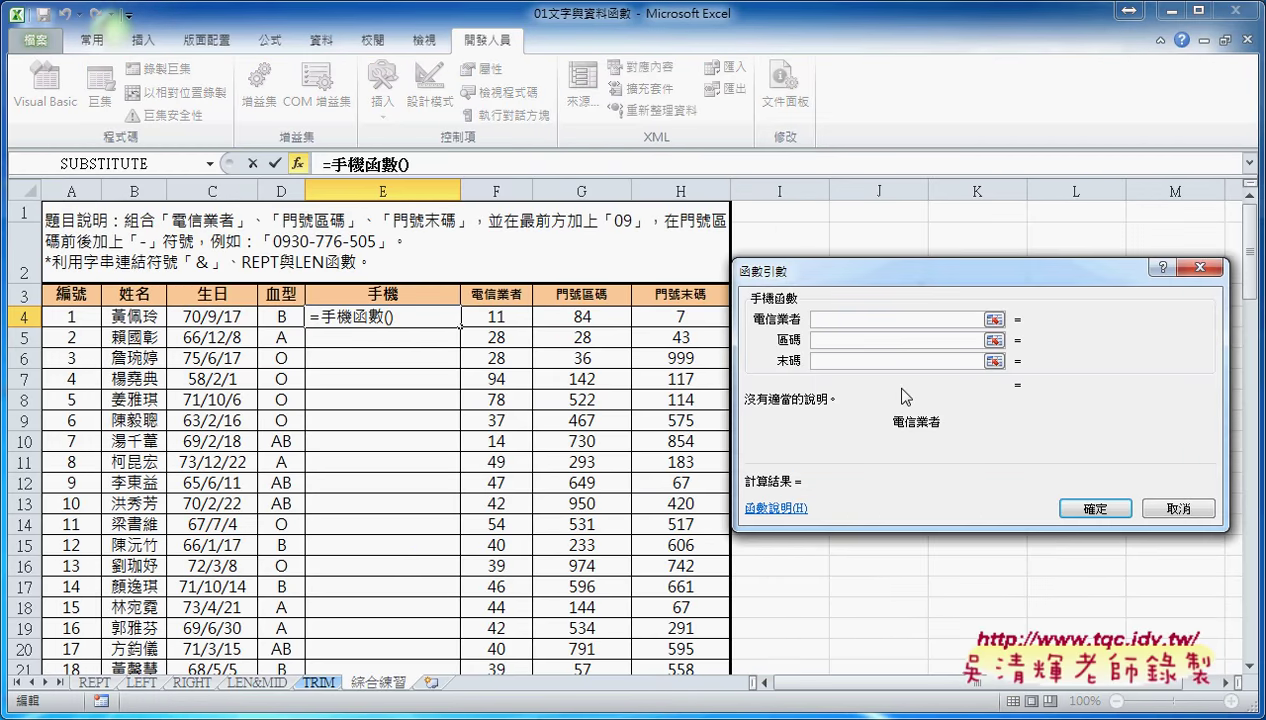
{"action": "left_click", "coordinate": [495, 316]}
{"action": "left_click", "coordinate": [836, 340]}
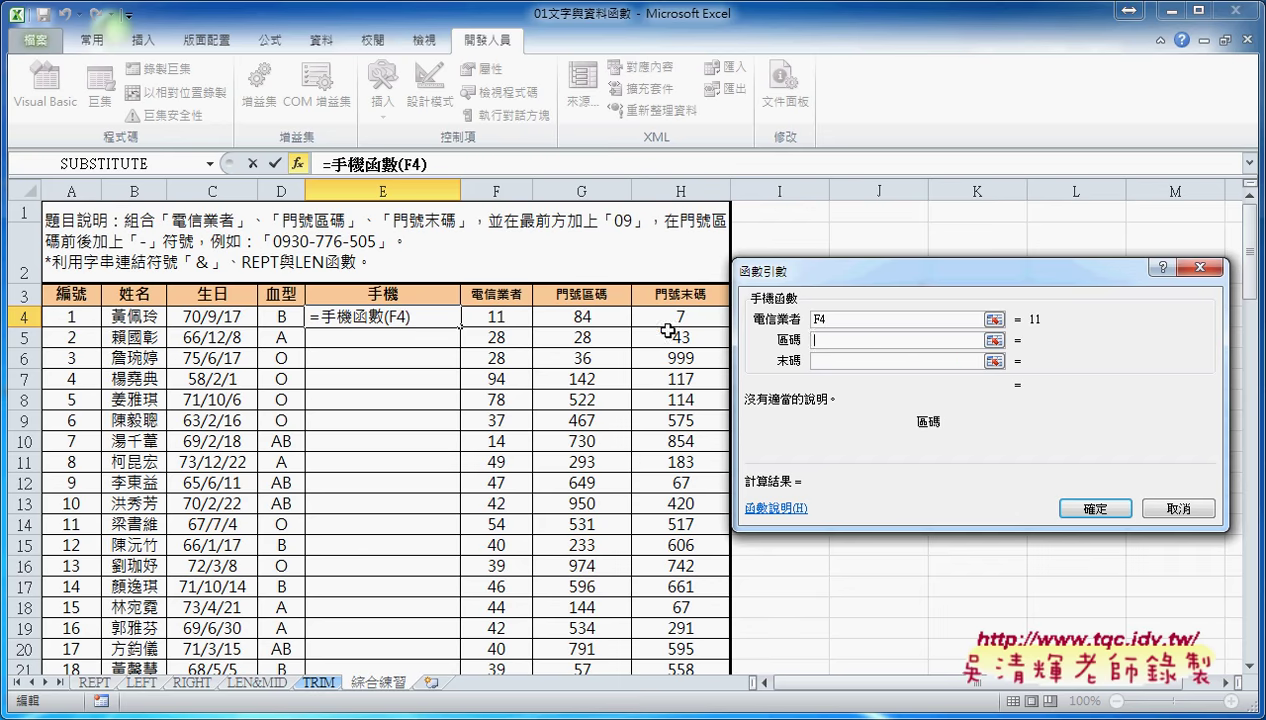
{"action": "left_click", "coordinate": [615, 318]}
{"action": "left_click", "coordinate": [836, 362]}
{"action": "left_click", "coordinate": [696, 316]}
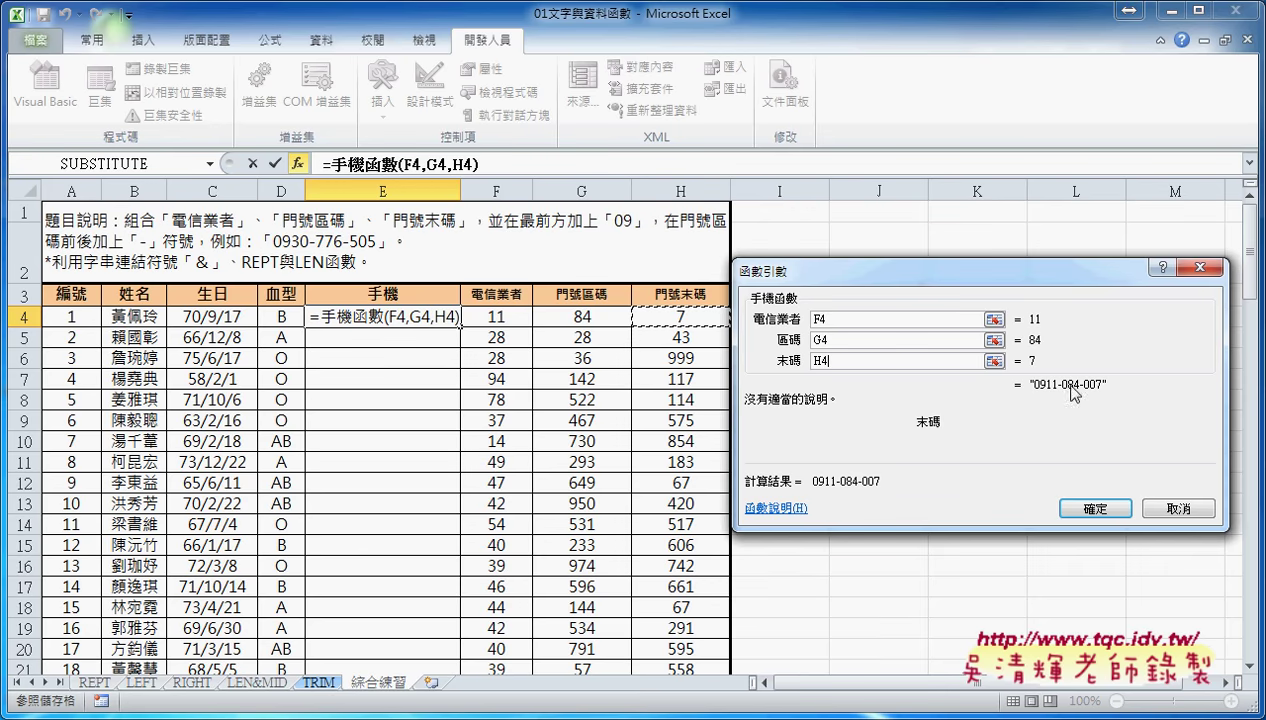
{"action": "left_click", "coordinate": [1088, 507]}
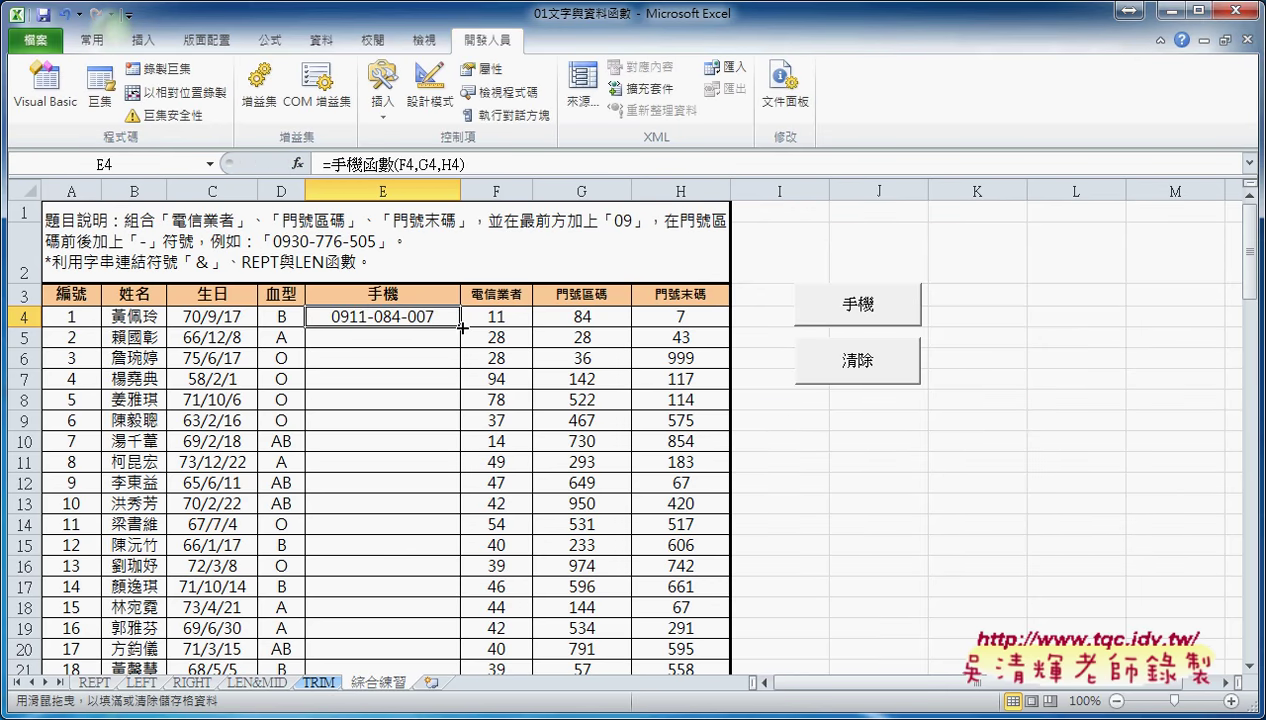
{"action": "double_click", "coordinate": [460, 325]}
Reopen the Function Arguments dialog for E4's =手機函數(F4,G4,H4) formula.
{"action": "left_click", "coordinate": [420, 315]}
{"action": "left_click", "coordinate": [360, 163]}
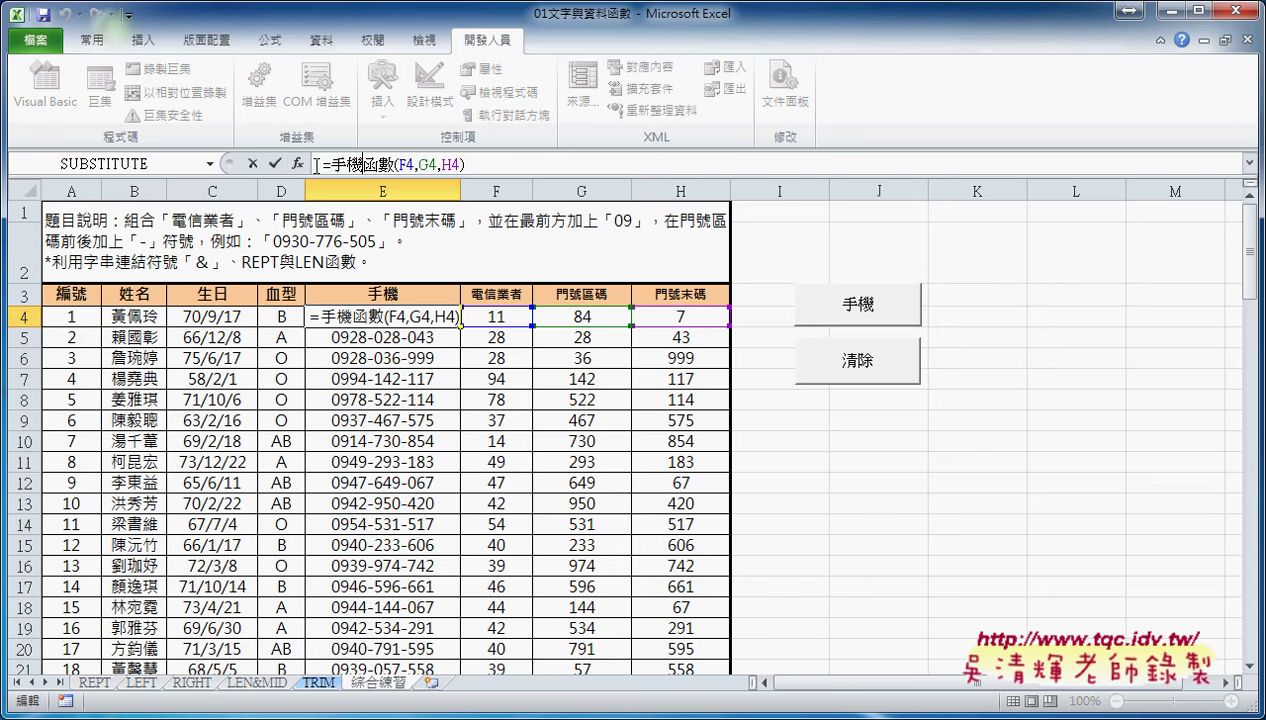
{"action": "left_click", "coordinate": [298, 163]}
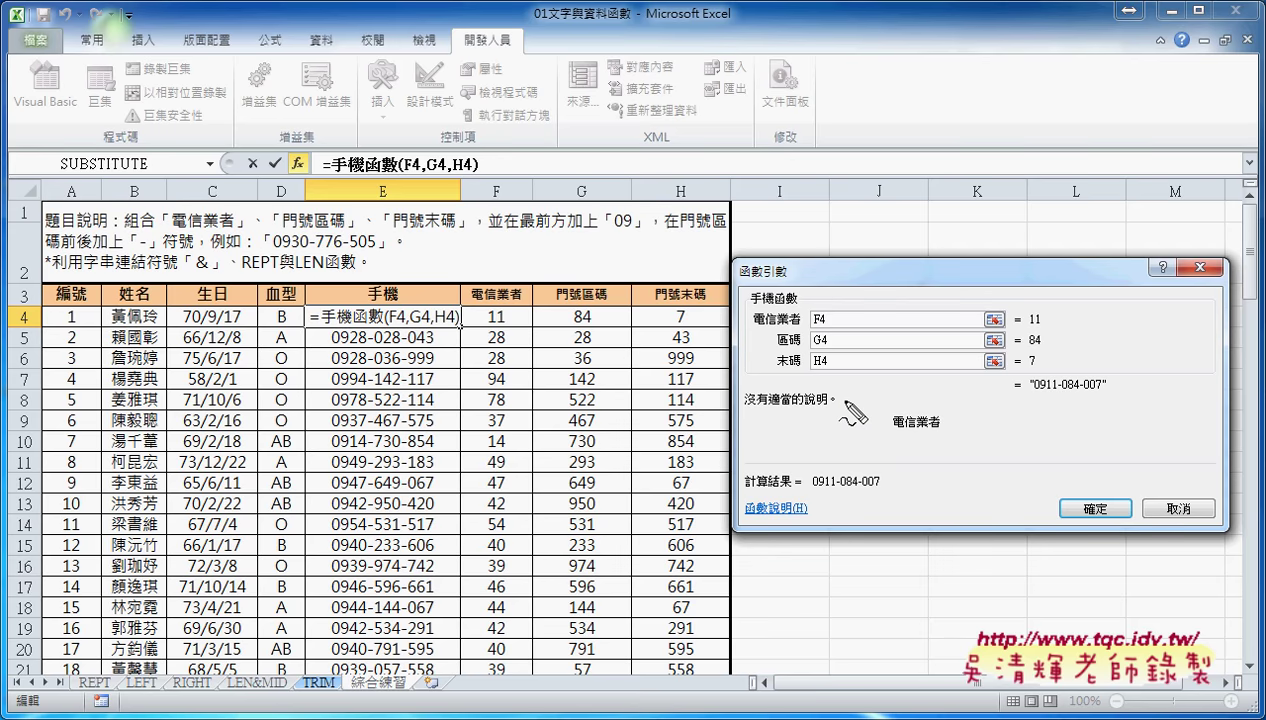
{"action": "mouse_move", "coordinate": [910, 405]}
{"action": "left_mouse_down"}
{"action": "mouse_move", "coordinate": [748, 405]}
{"action": "mouse_move", "coordinate": [800, 405]}
{"action": "left_mouse_up"}
{"action": "mouse_move", "coordinate": [640, 437]}
{"action": "left_mouse_down"}
{"action": "mouse_move", "coordinate": [700, 400]}
{"action": "mouse_move", "coordinate": [728, 392]}
{"action": "mouse_move", "coordinate": [728, 406]}
{"action": "left_mouse_up"}
{"action": "left_click_drag", "start_coordinate": [467, 302], "coordinate": [705, 316]}
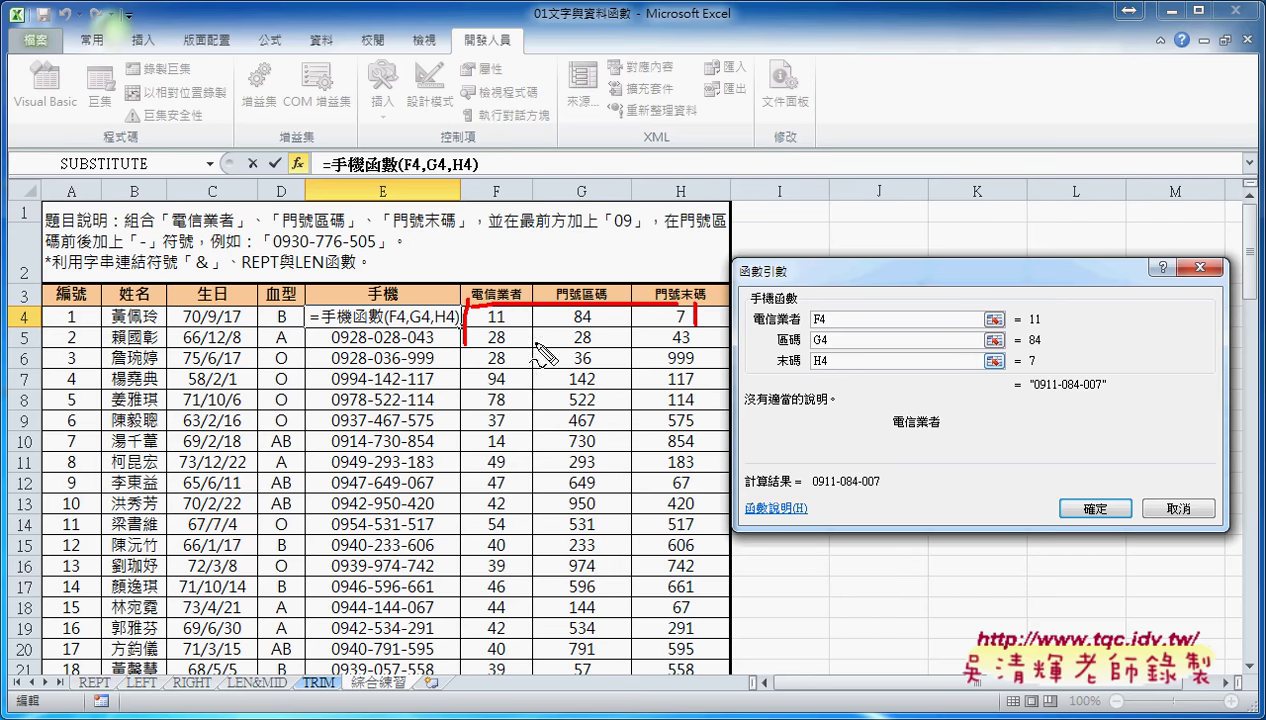
{"action": "left_click_drag", "start_coordinate": [466, 342], "coordinate": [695, 305]}
{"action": "left_click_drag", "start_coordinate": [818, 310], "coordinate": [830, 335]}
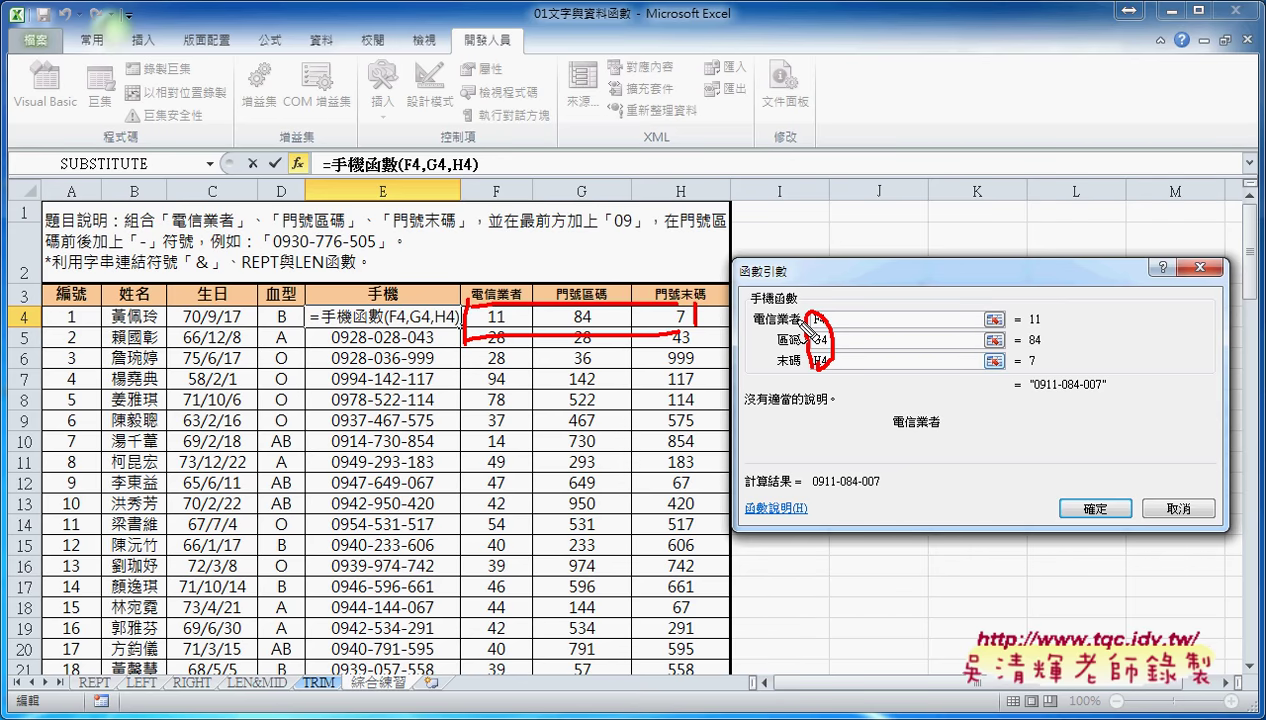
{"action": "left_click_drag", "start_coordinate": [624, 300], "coordinate": [820, 312]}
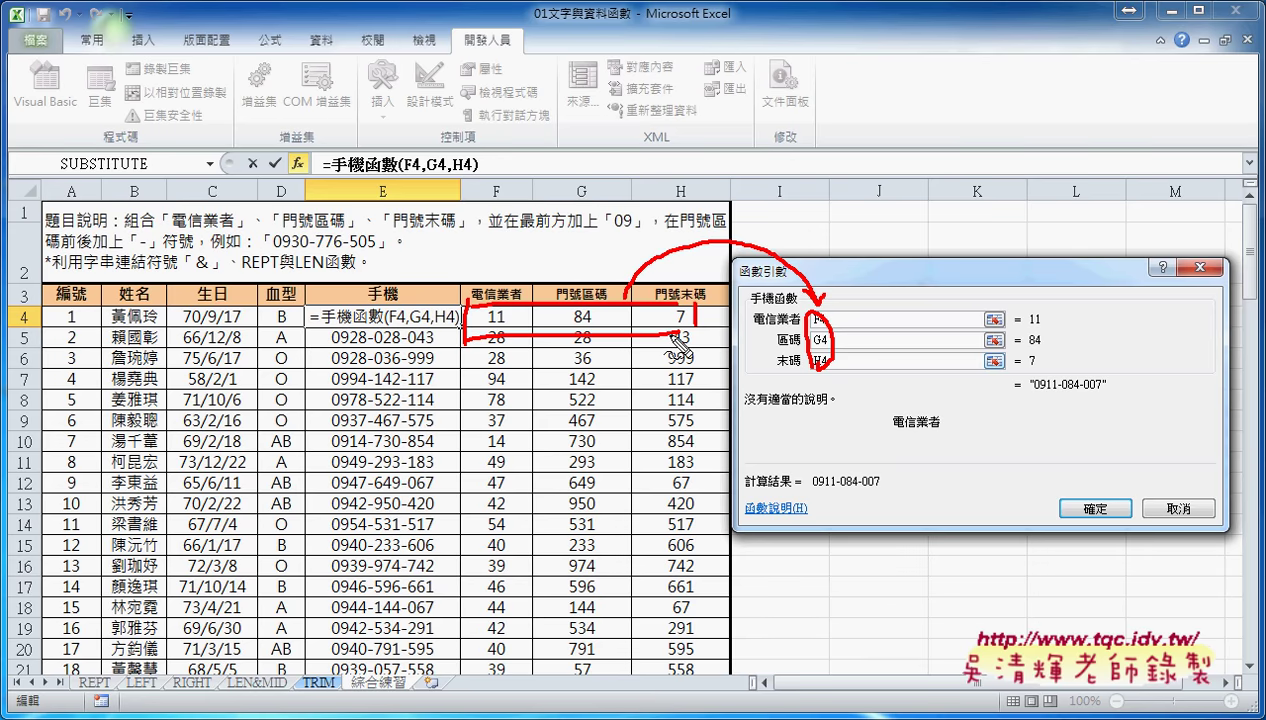
{"action": "left_click_drag", "start_coordinate": [326, 181], "coordinate": [478, 184]}
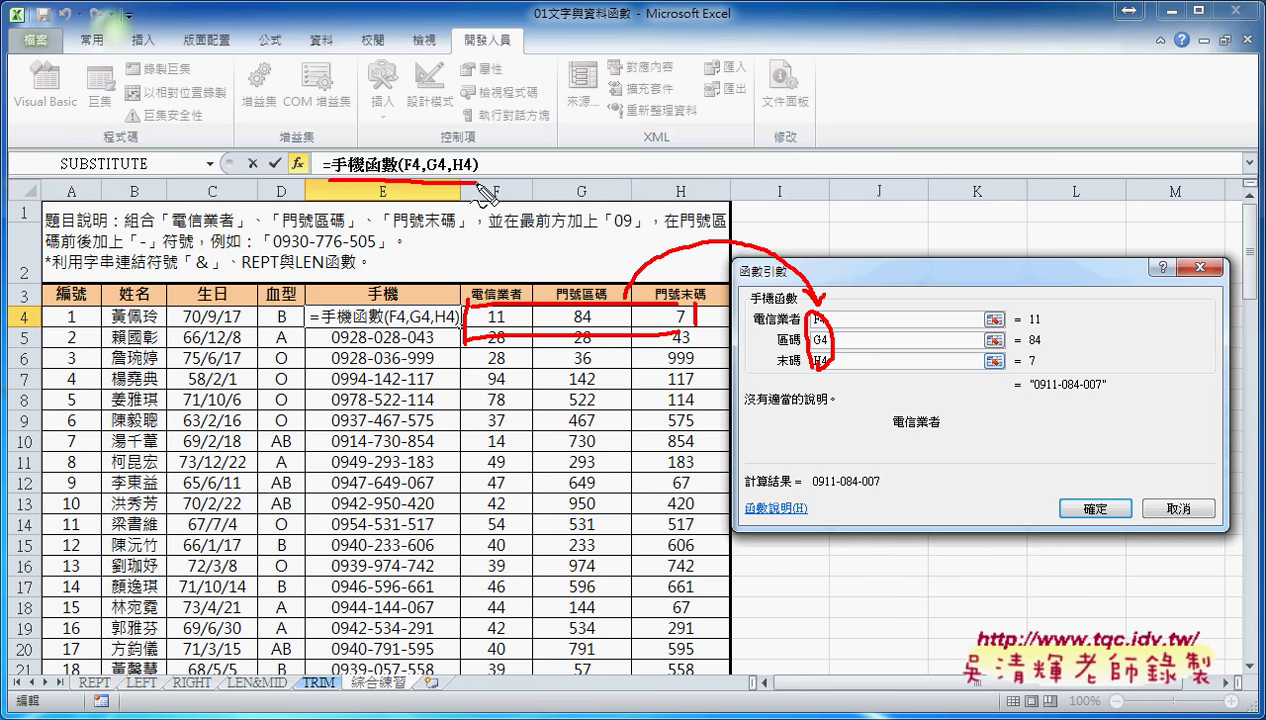
{"action": "key", "text": "Escape"}
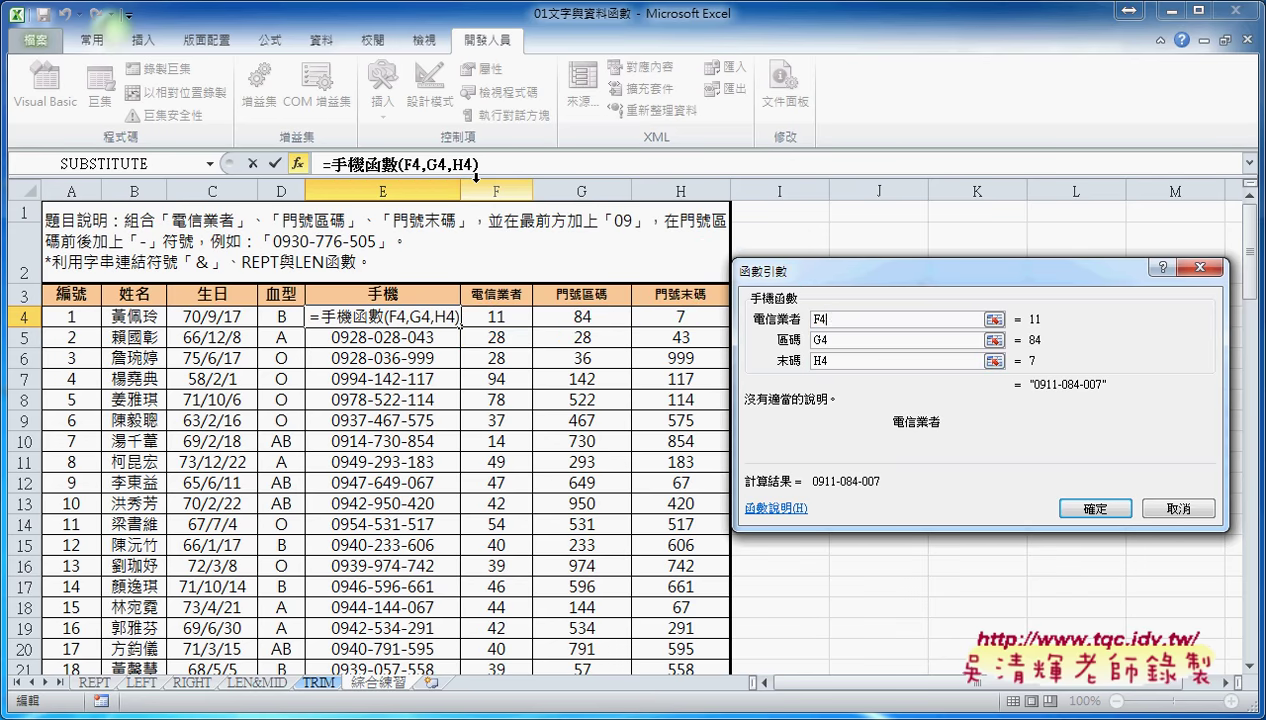